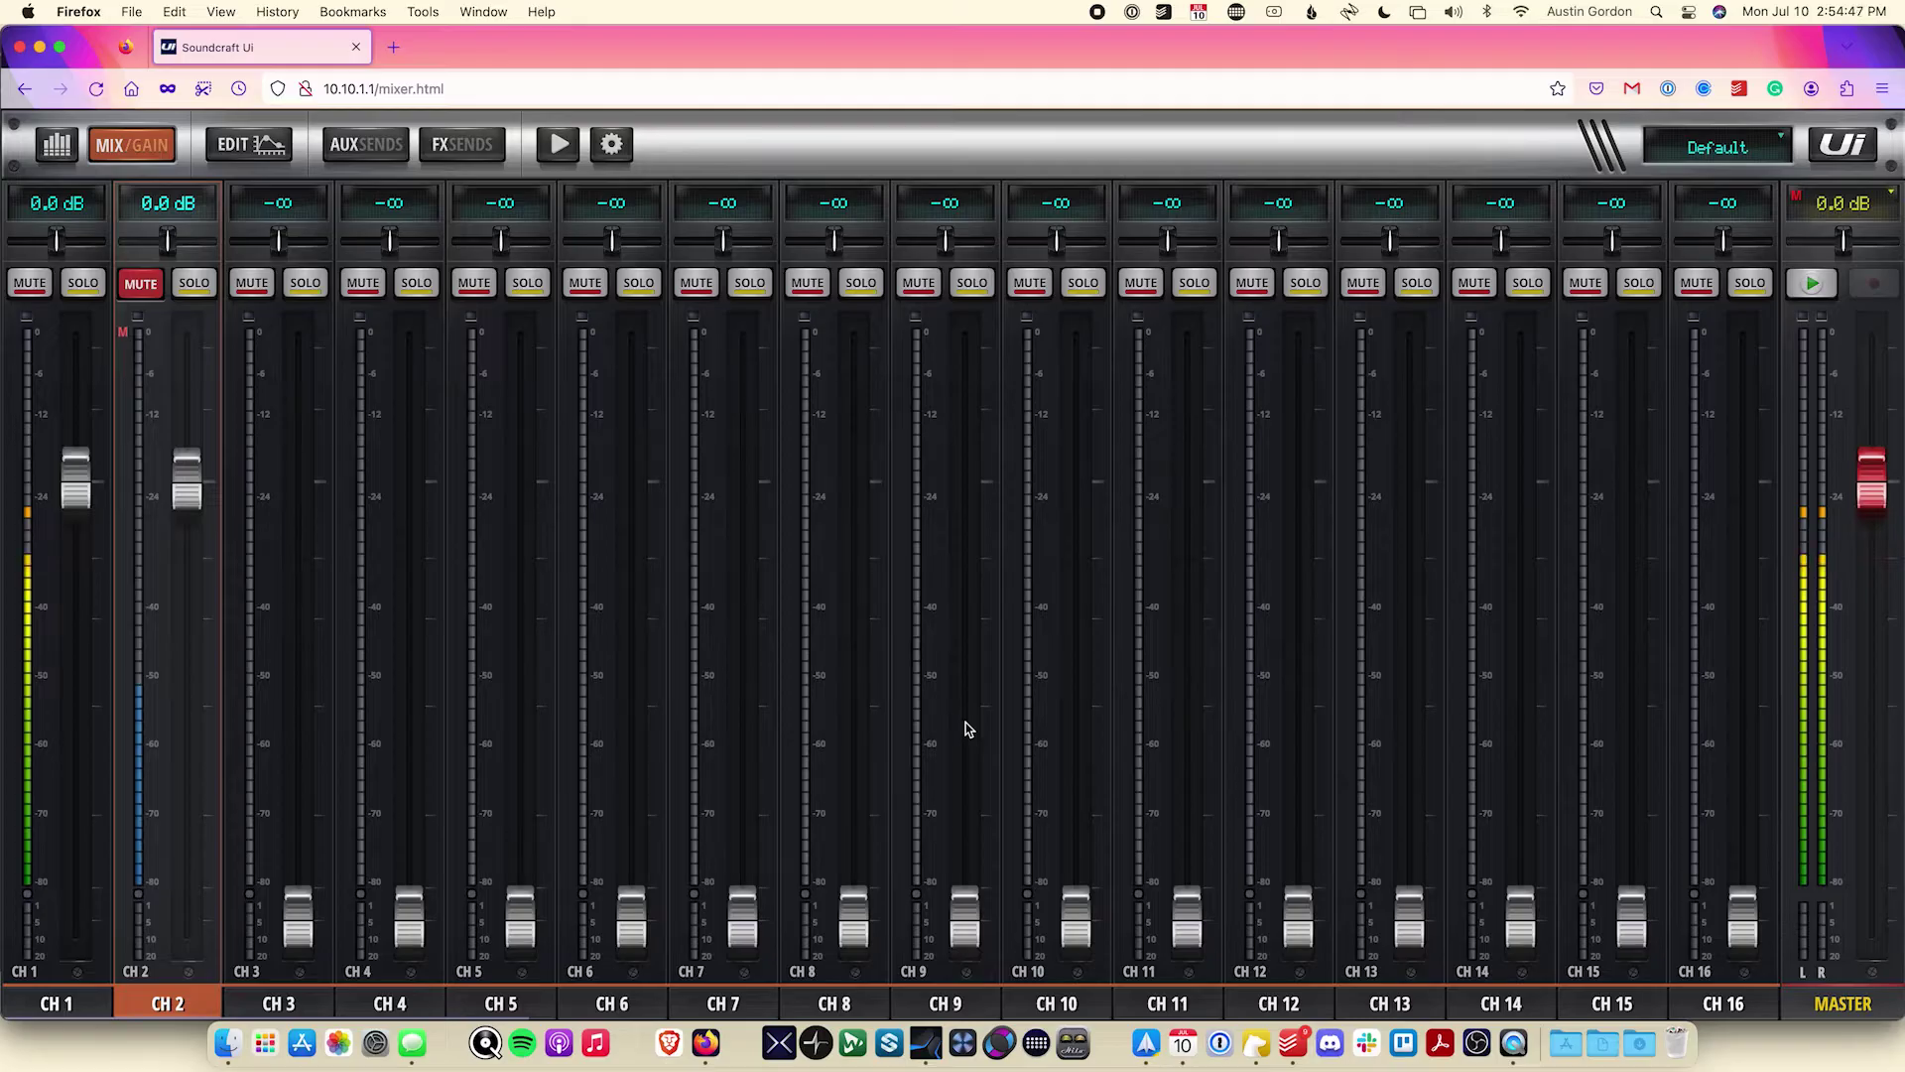
# Step: Show the channels' input gain controls and pull CH 2's gain down to 0 dB
pyautogui.click(131, 145)
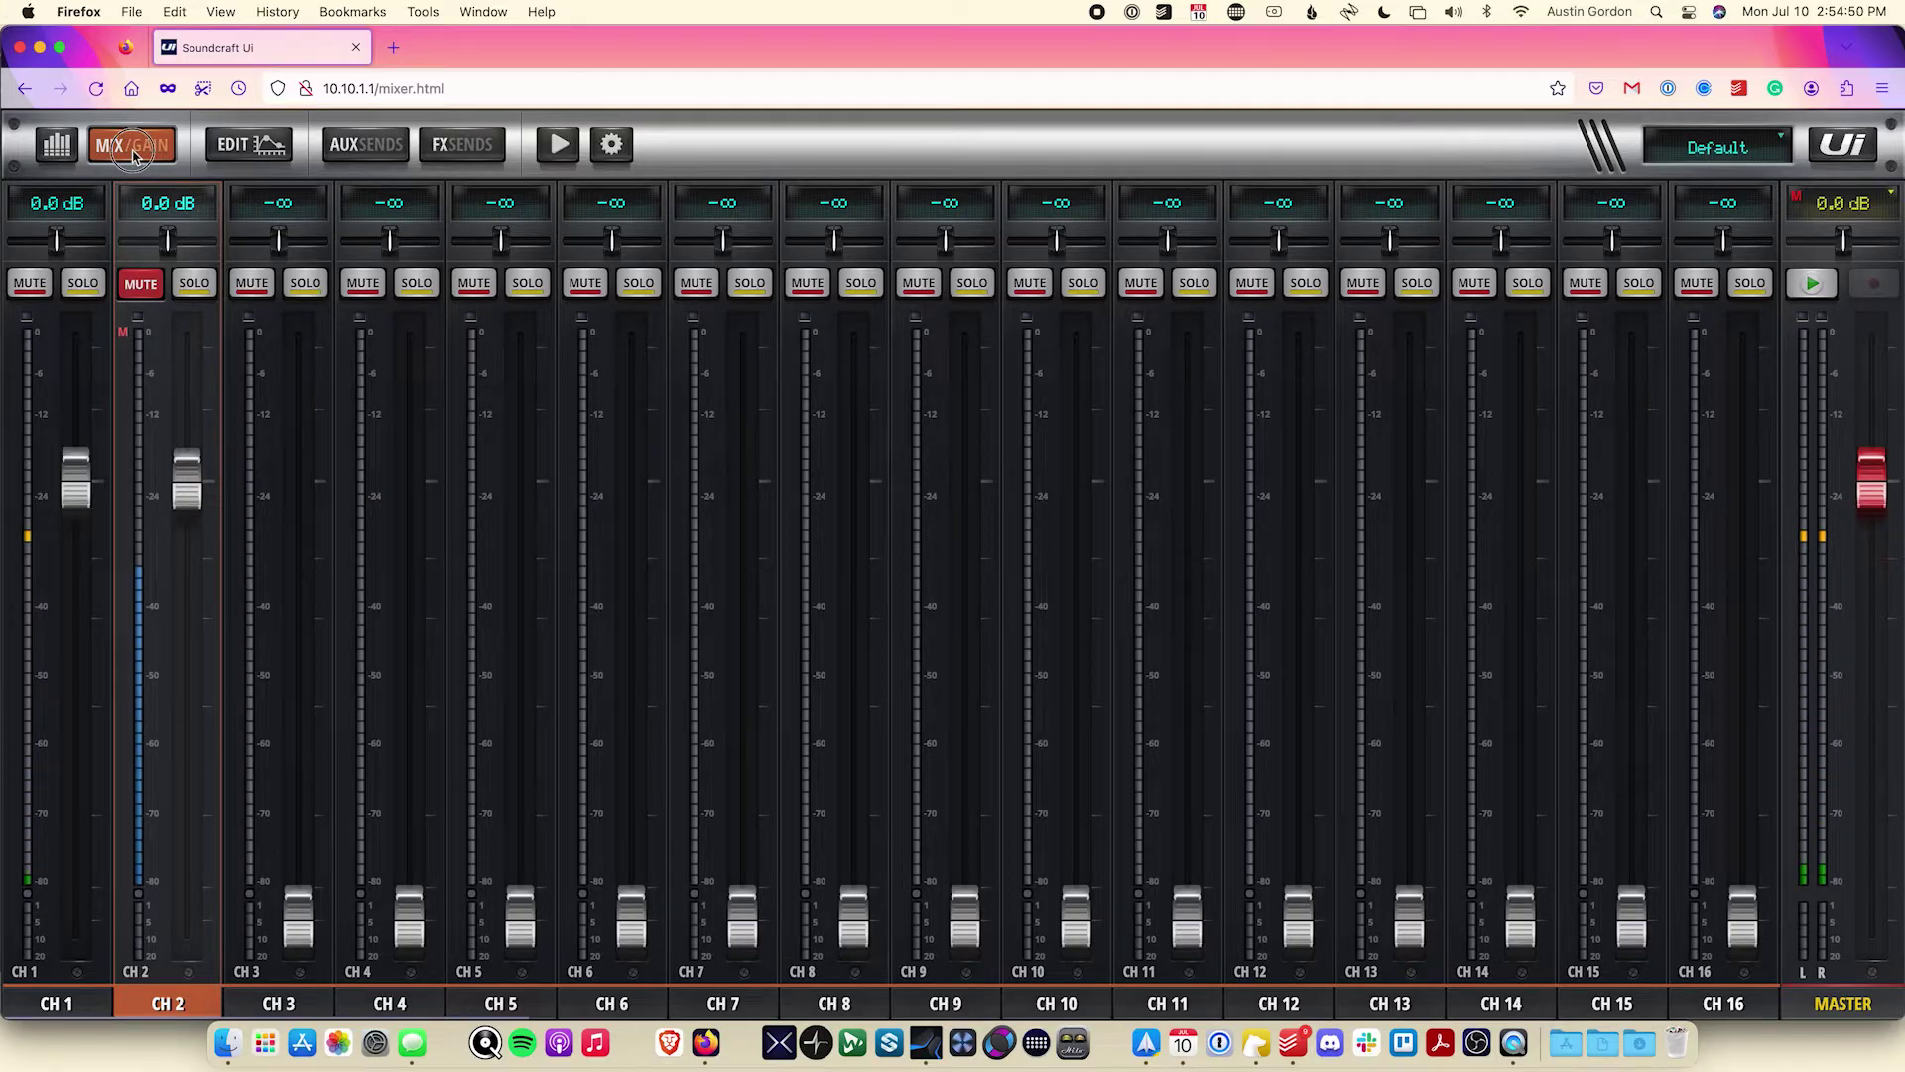
pyautogui.moveTo(186, 458); pyautogui.dragTo(201, 845)
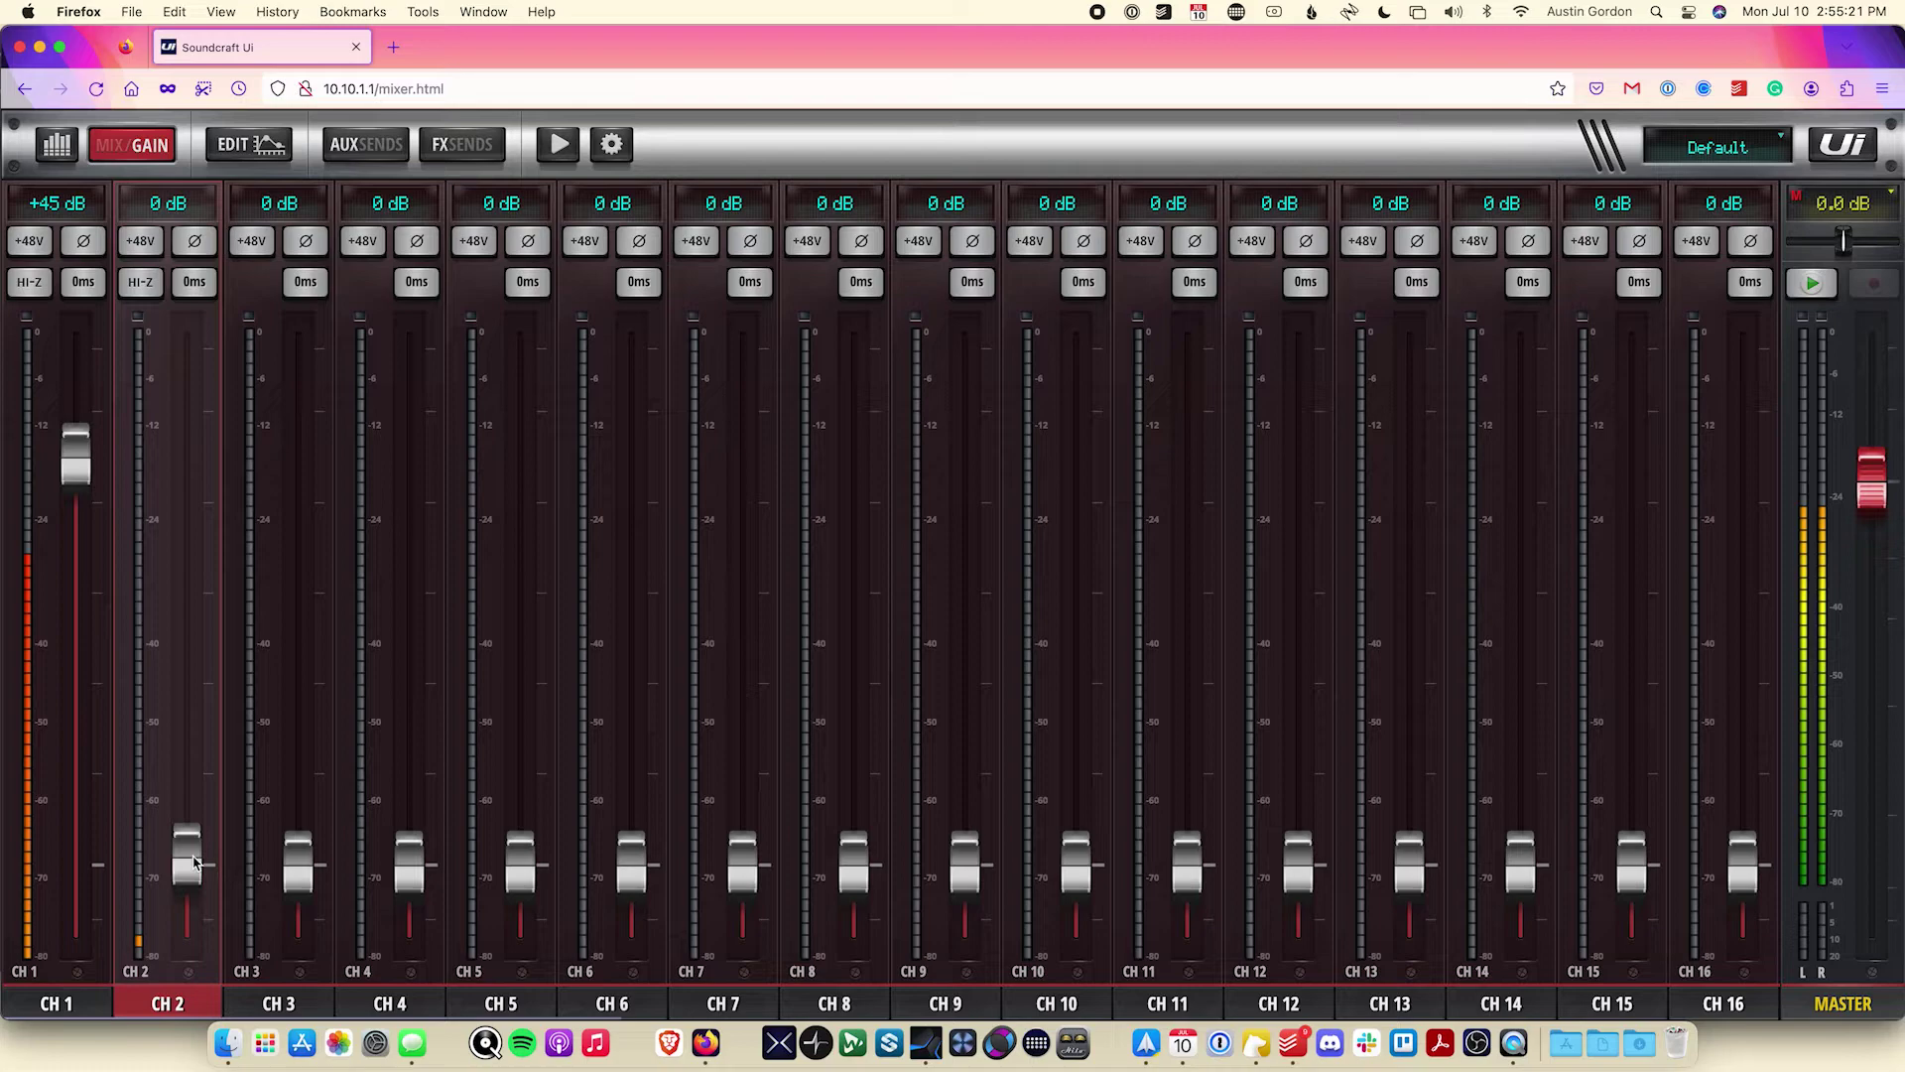
# Step: Bring CH 2's input gain up to +45 dB, level with channel 1
pyautogui.moveTo(194, 862); pyautogui.dragTo(177, 463)
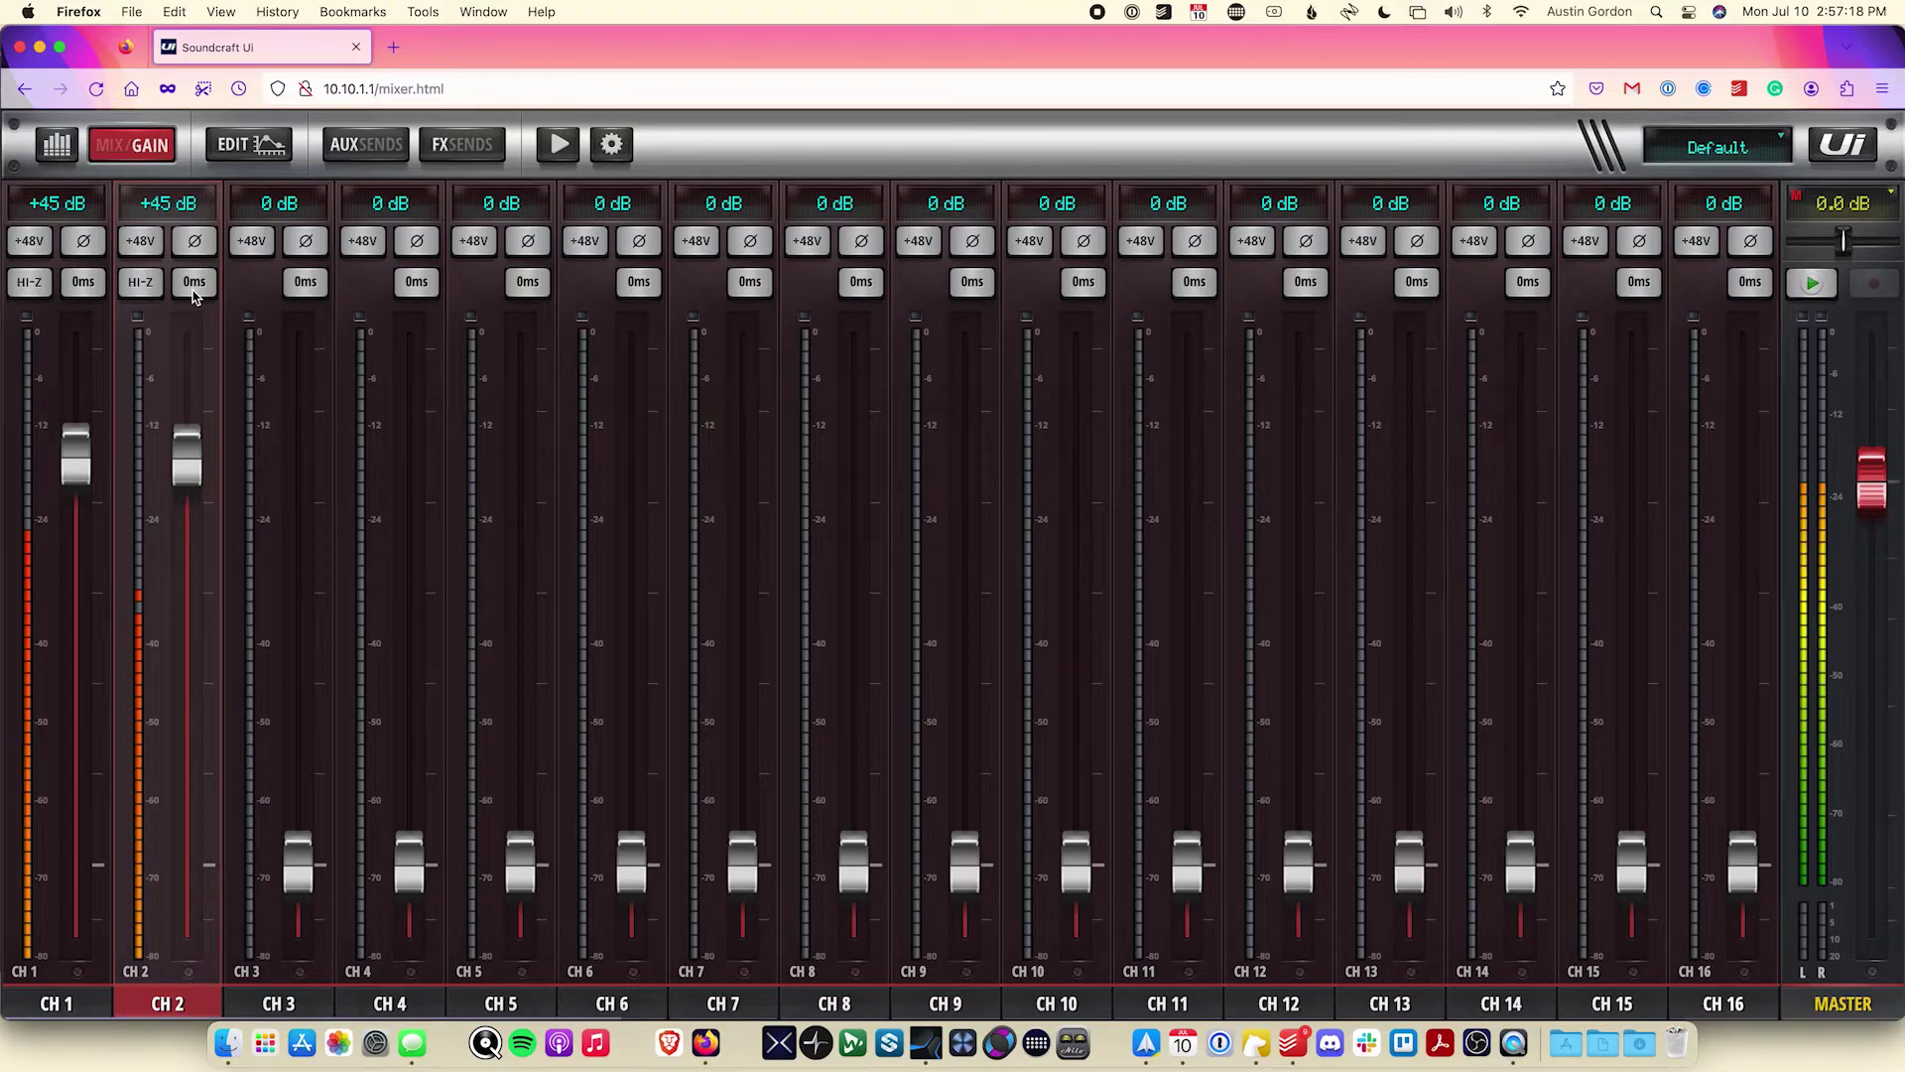
pyautogui.click(194, 288)
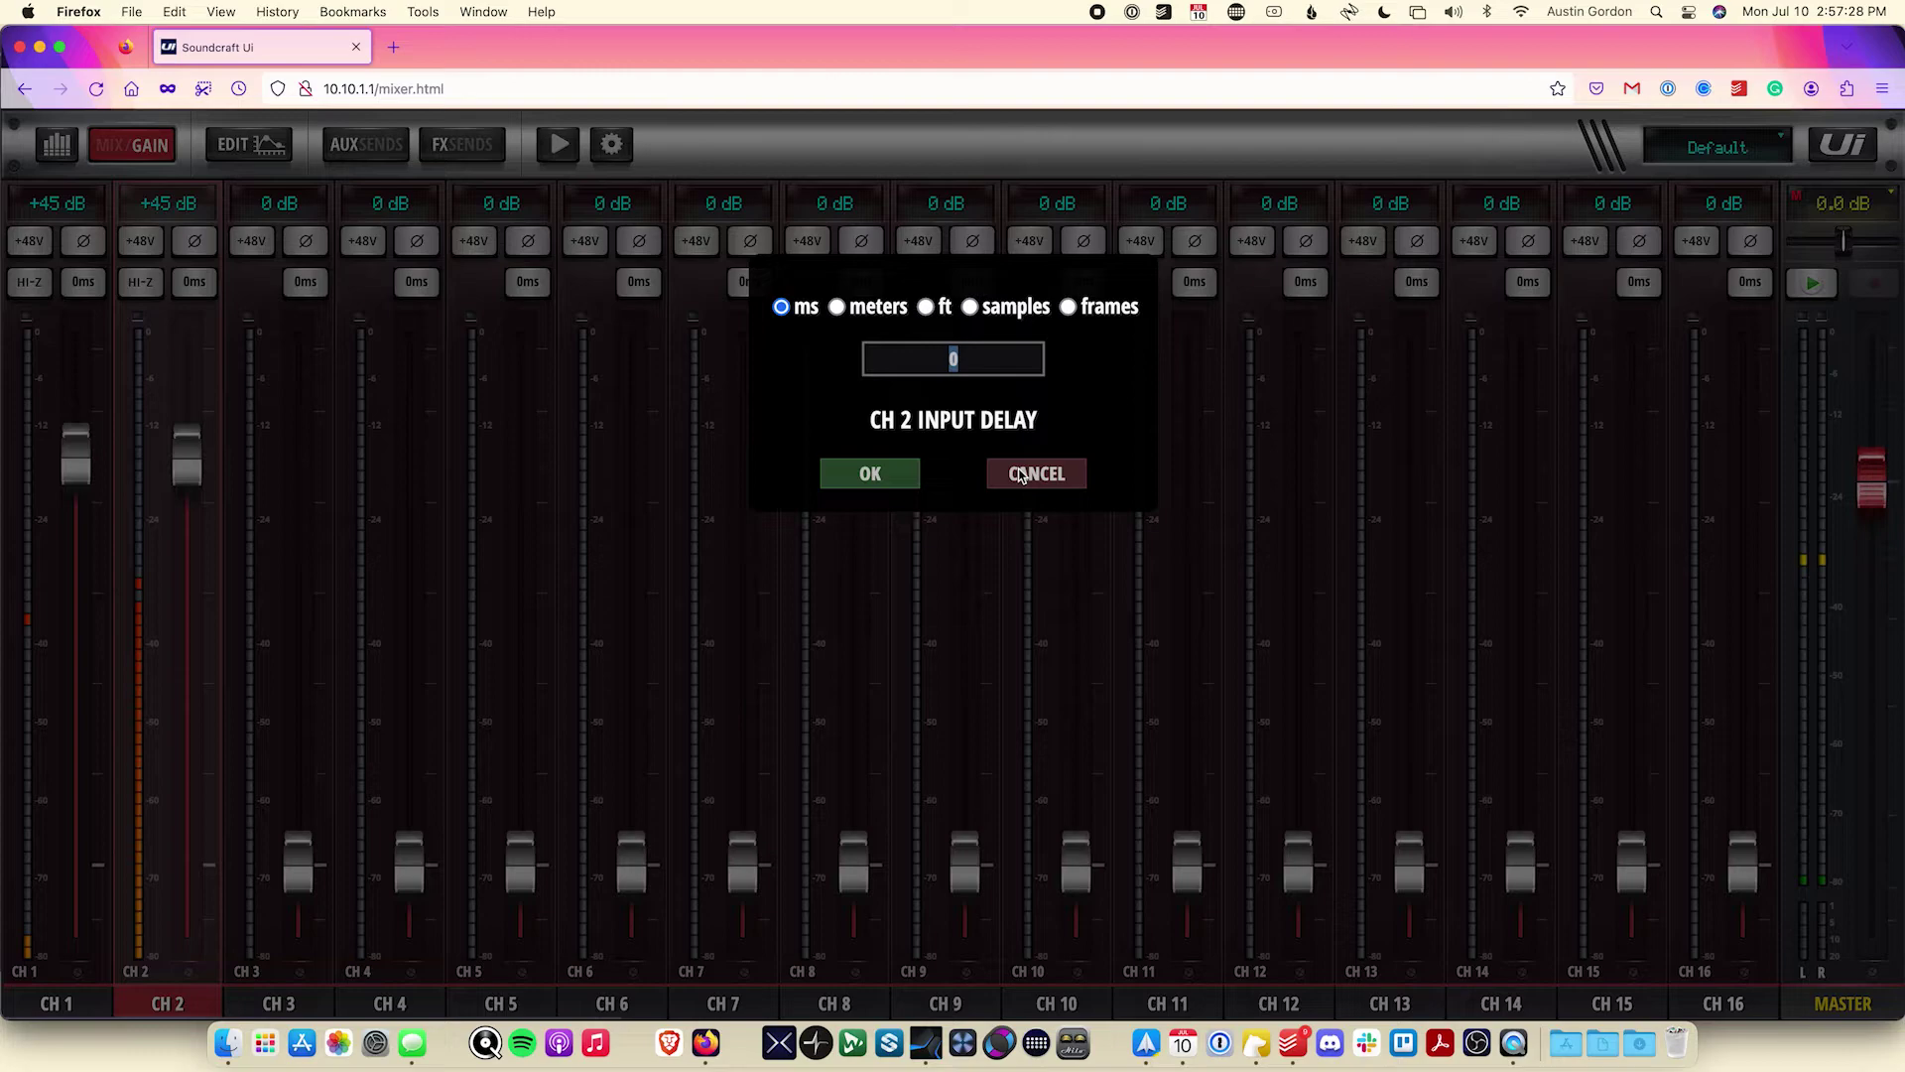
pyautogui.click(1049, 475)
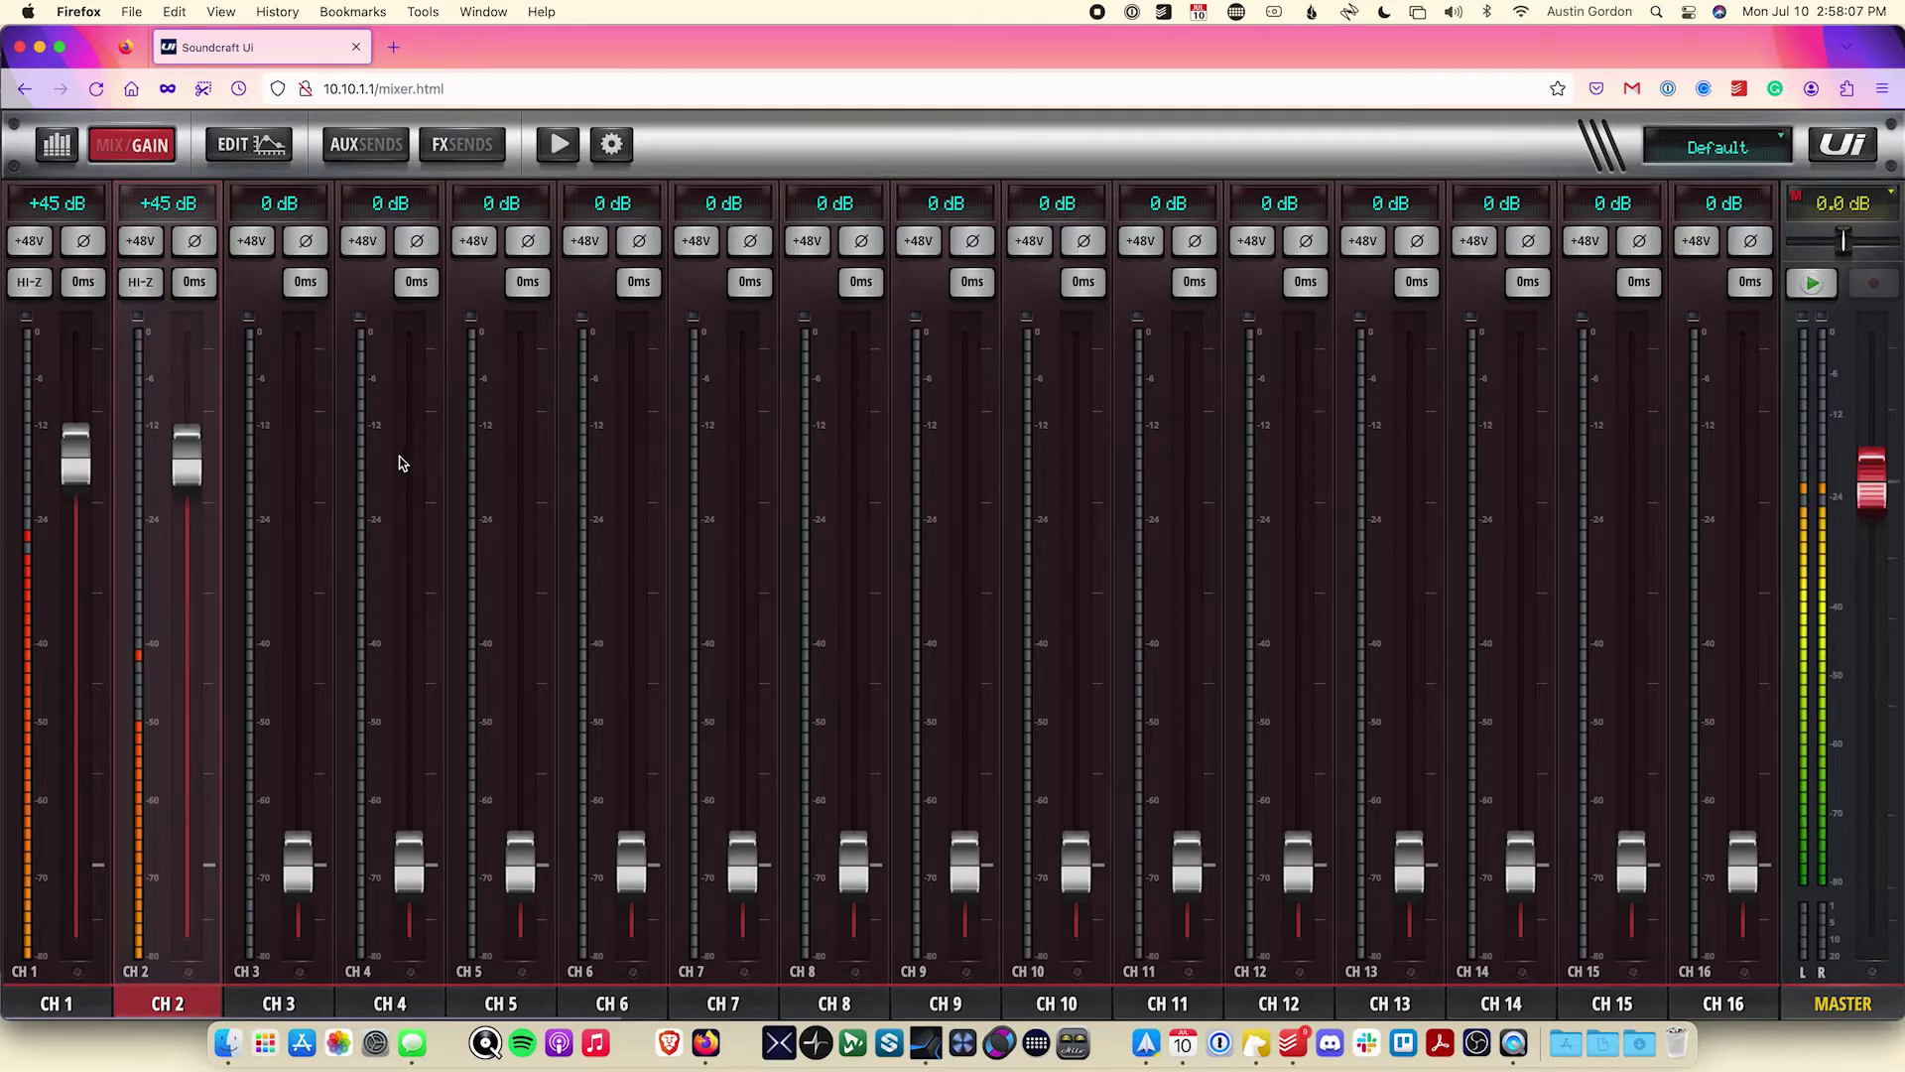
# Step: Turn on CH 2's DigiTech amp modeller, running the GSP2101 SaturatedTube model
pyautogui.click(243, 158)
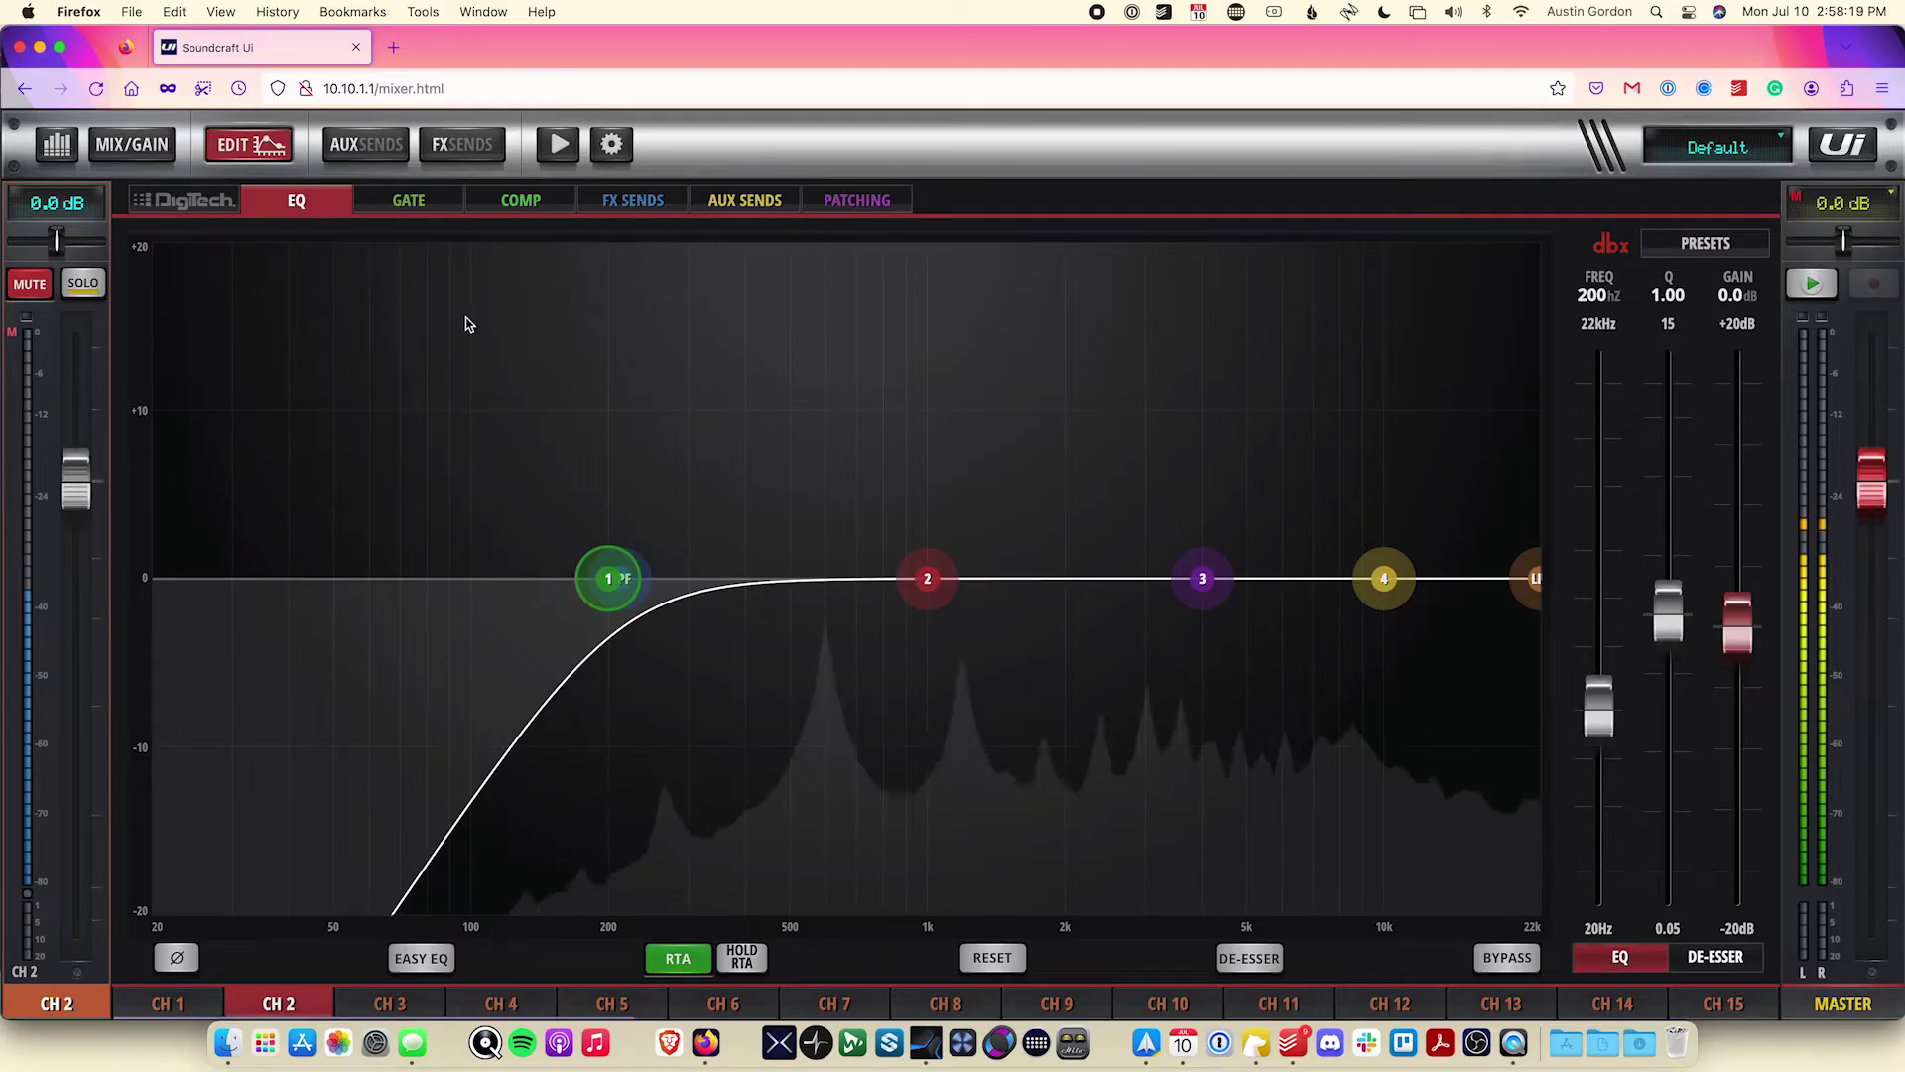
pyautogui.click(197, 213)
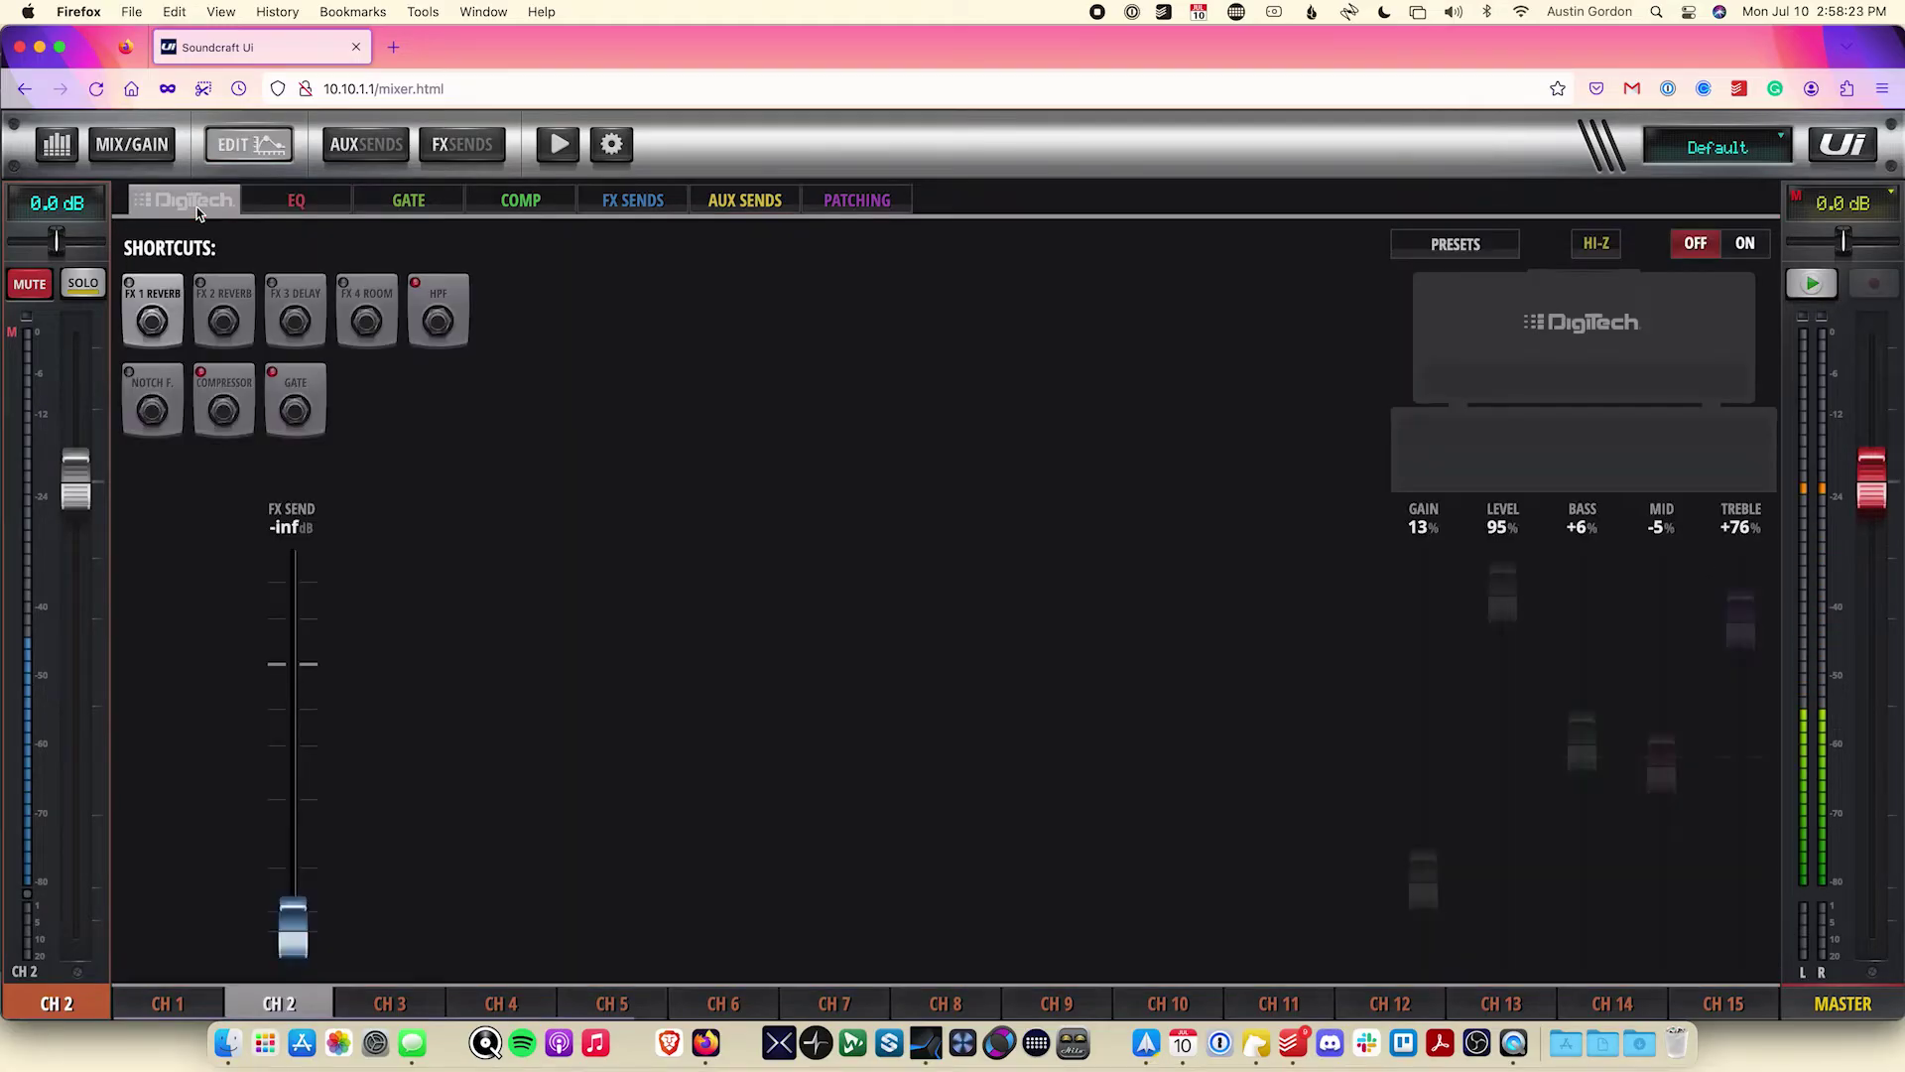
pyautogui.click(1746, 245)
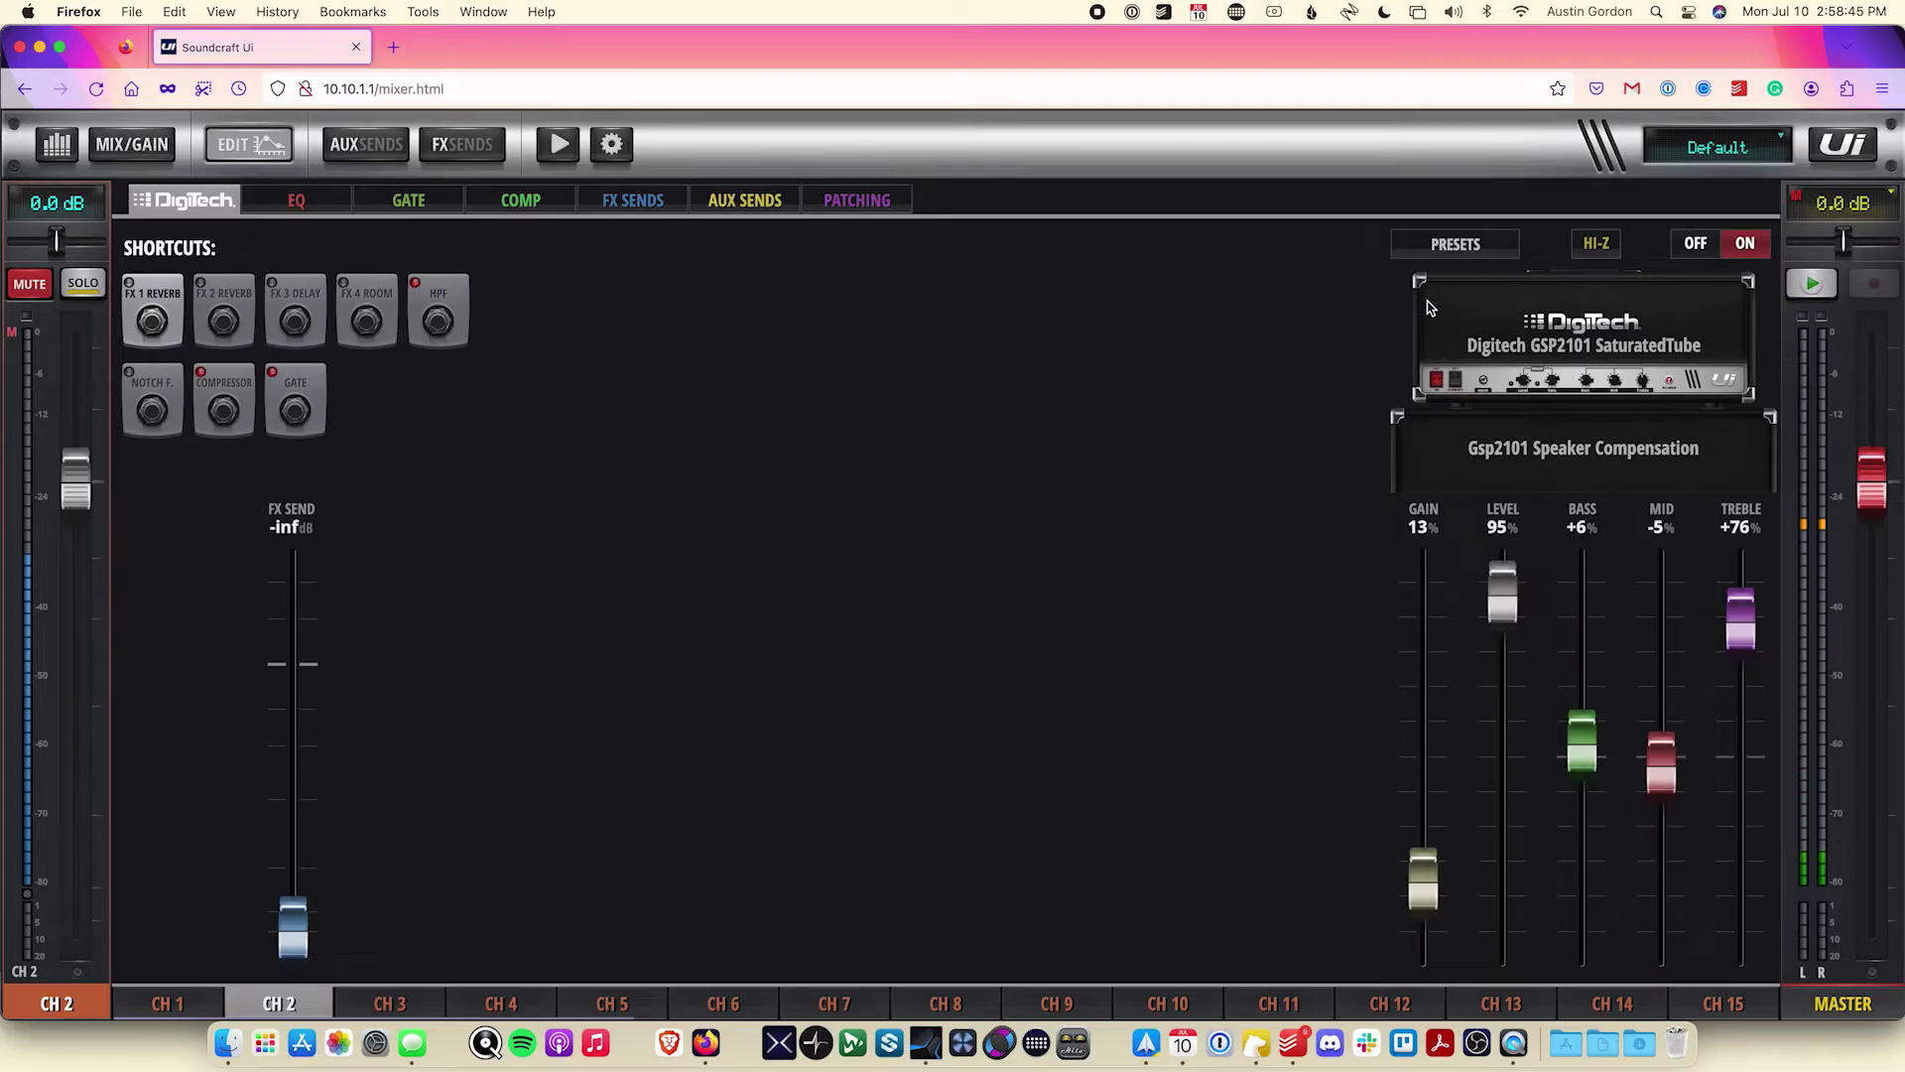
# Step: Load the Fender Bassman factory preset into CH 2's DigiTech amp
pyautogui.click(1451, 250)
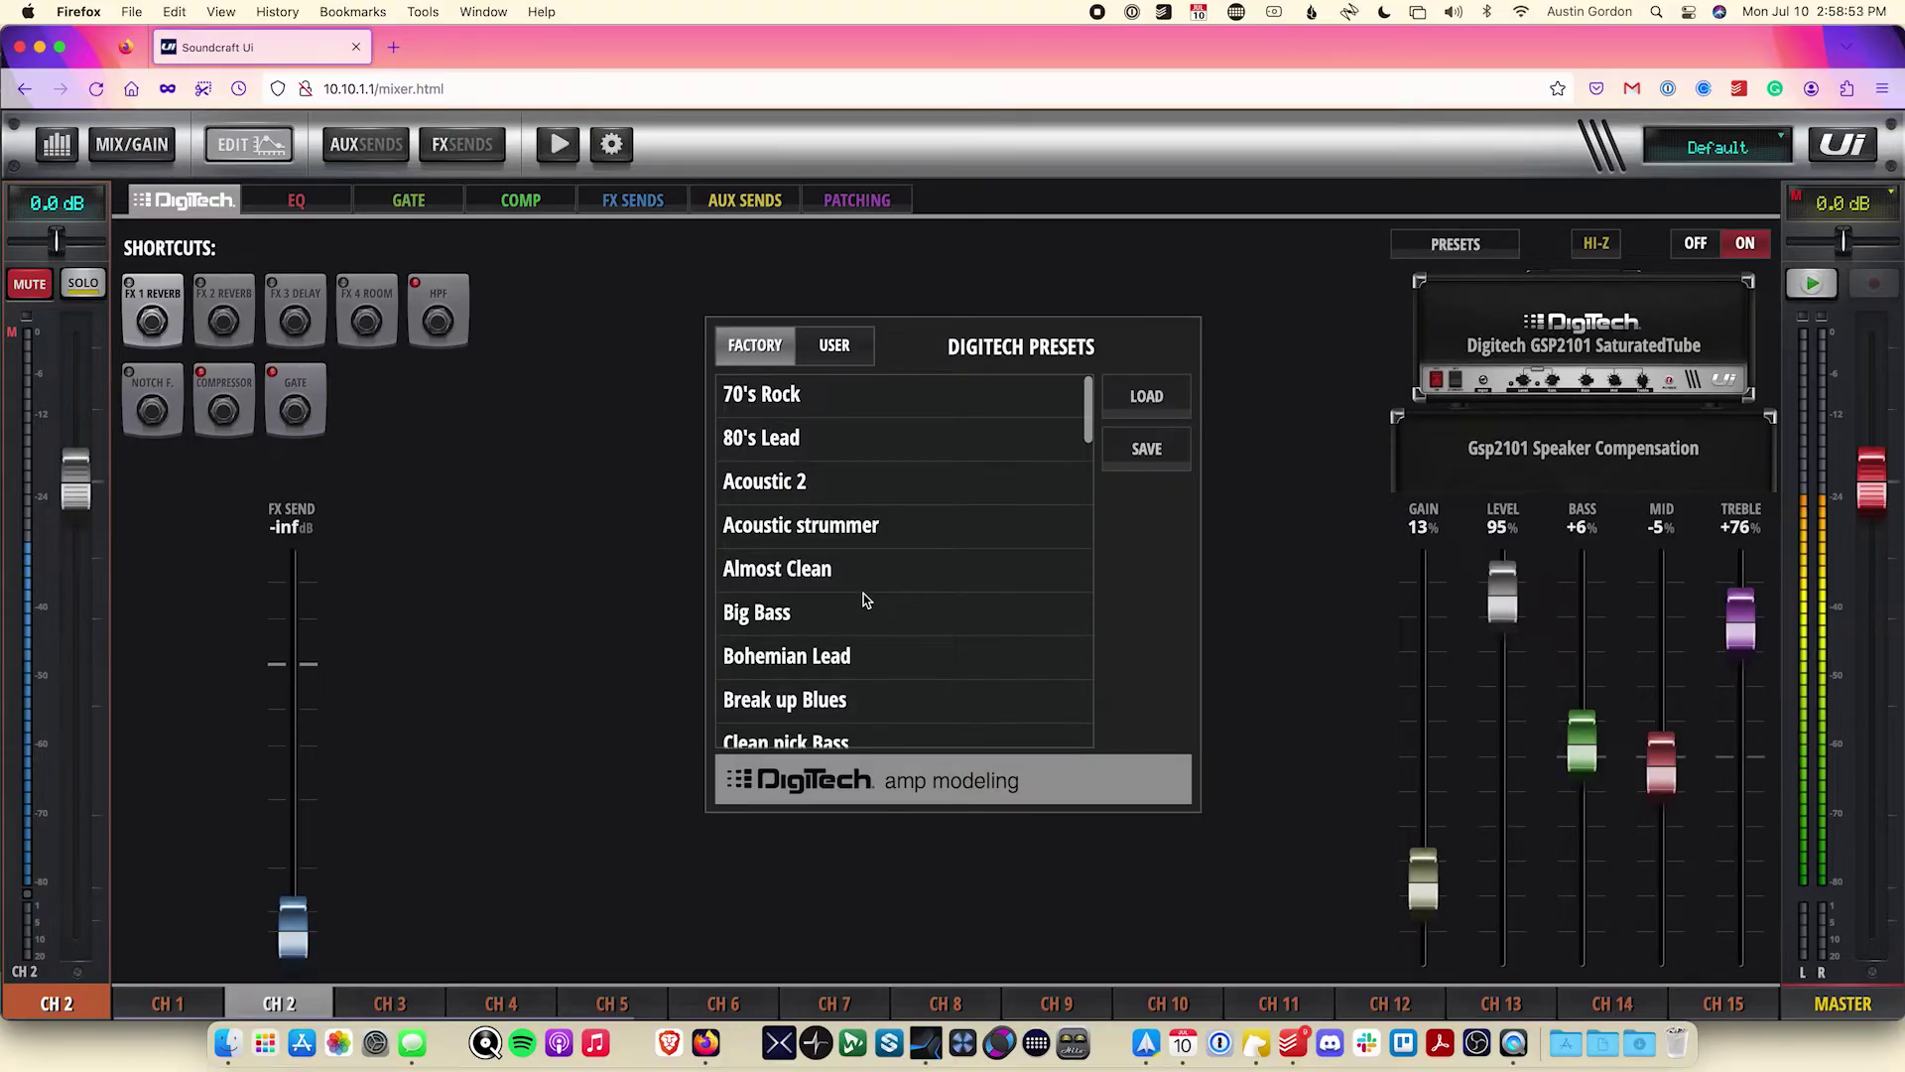
pyautogui.scroll(-4, 869, 607)
pyautogui.scroll(-8, 867, 599)
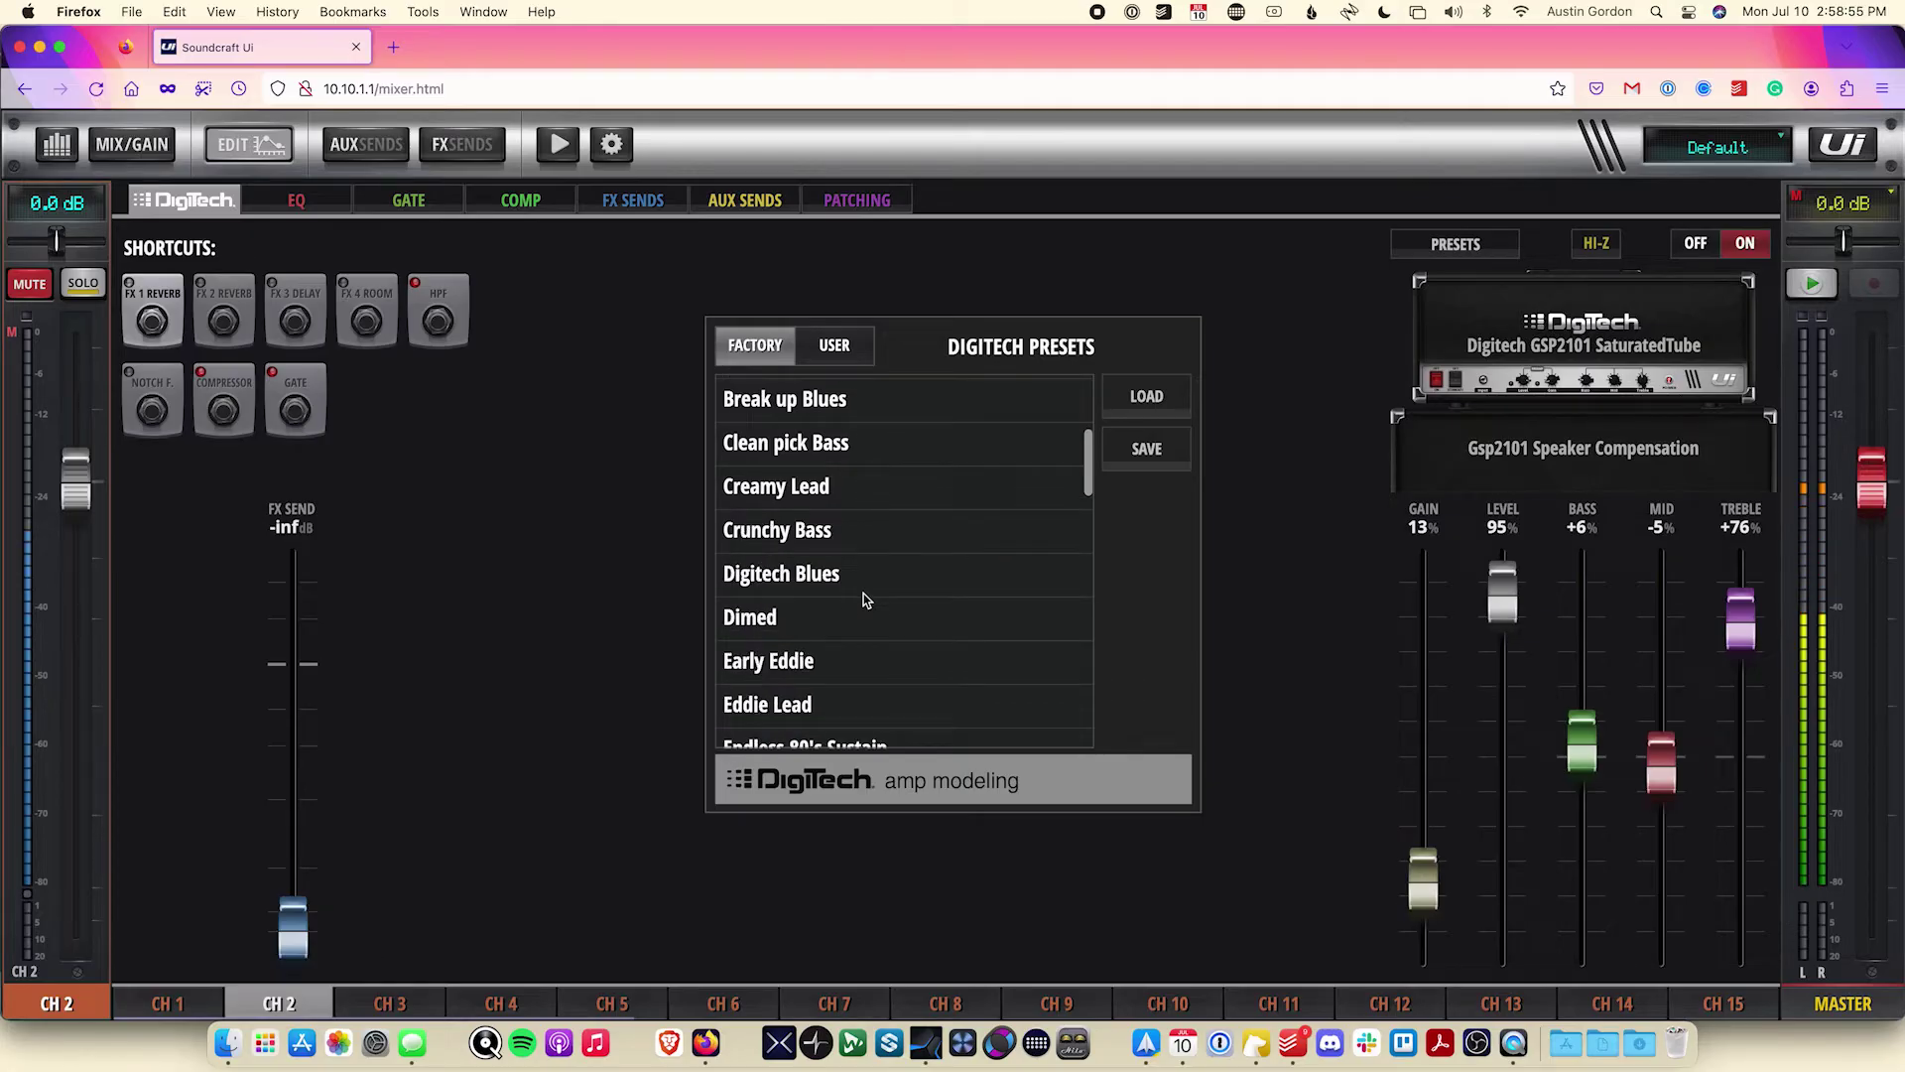
pyautogui.click(866, 626)
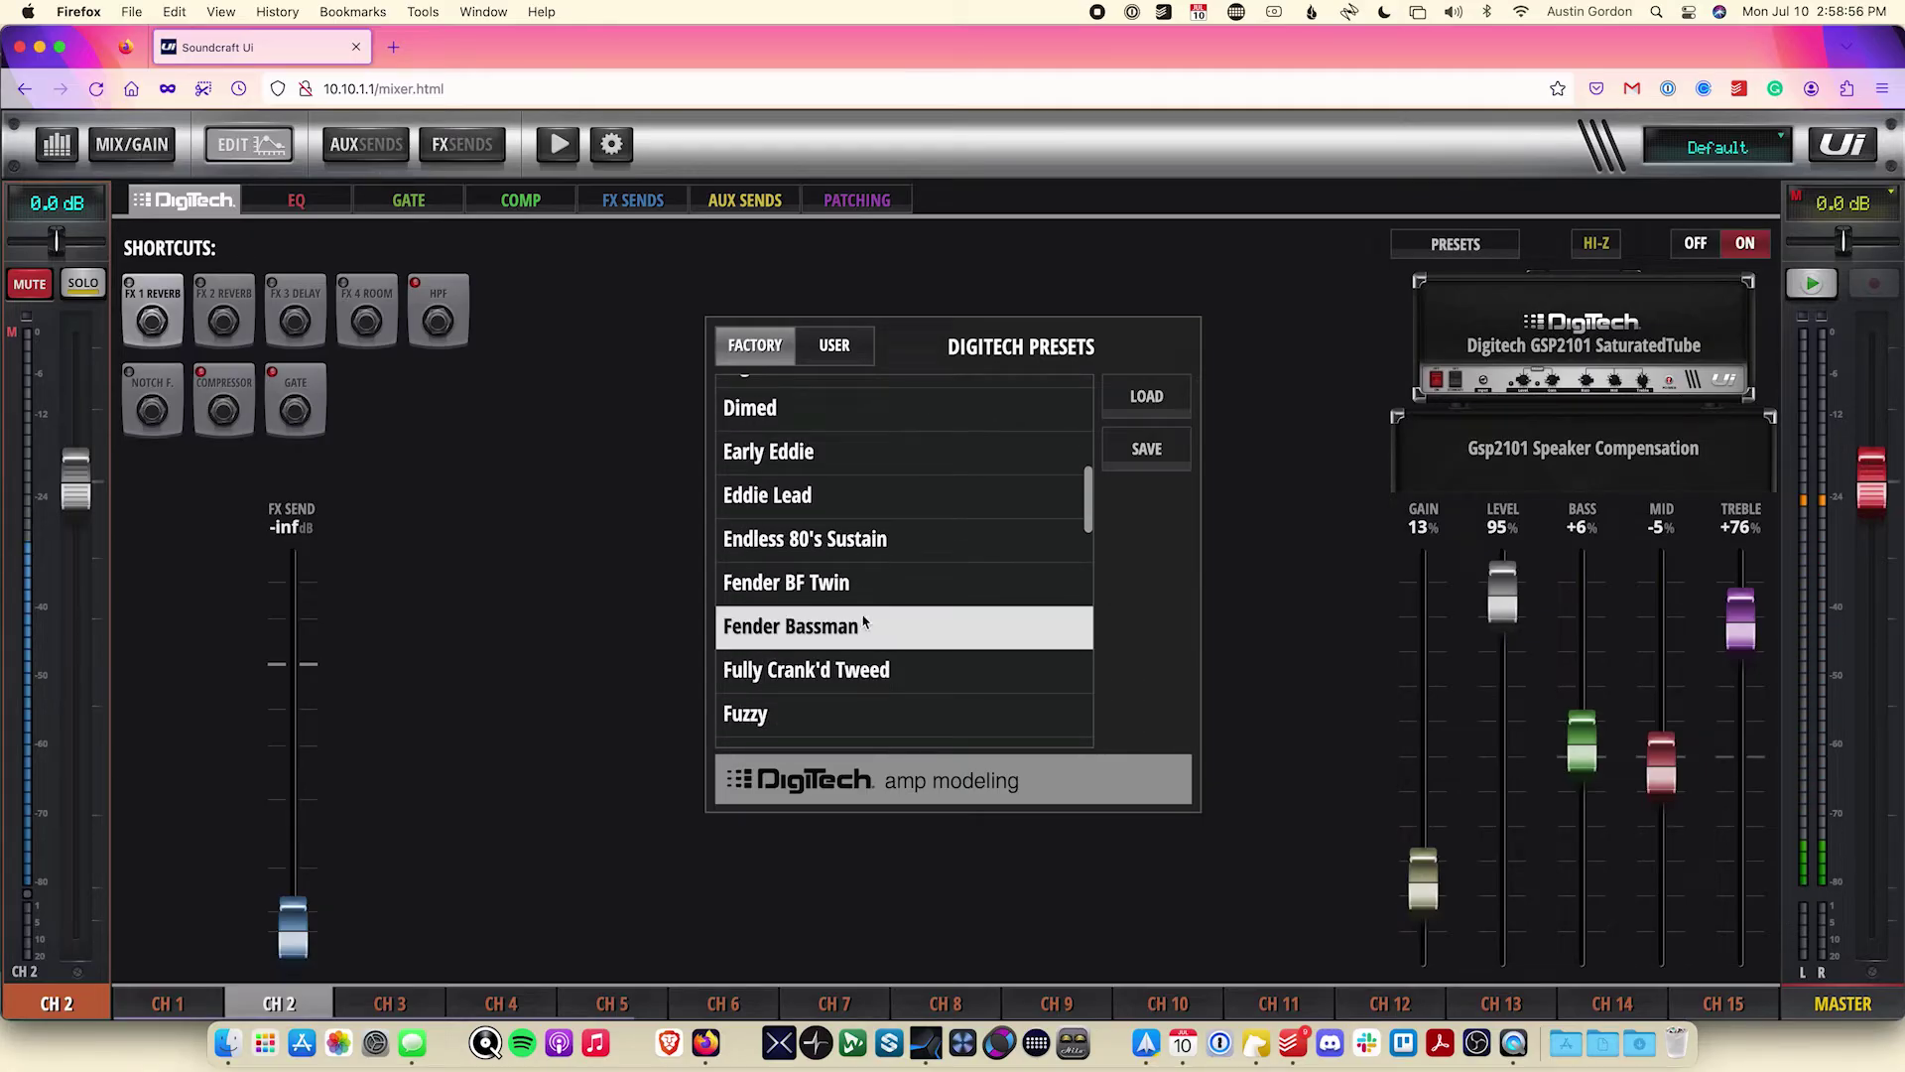
pyautogui.click(1148, 397)
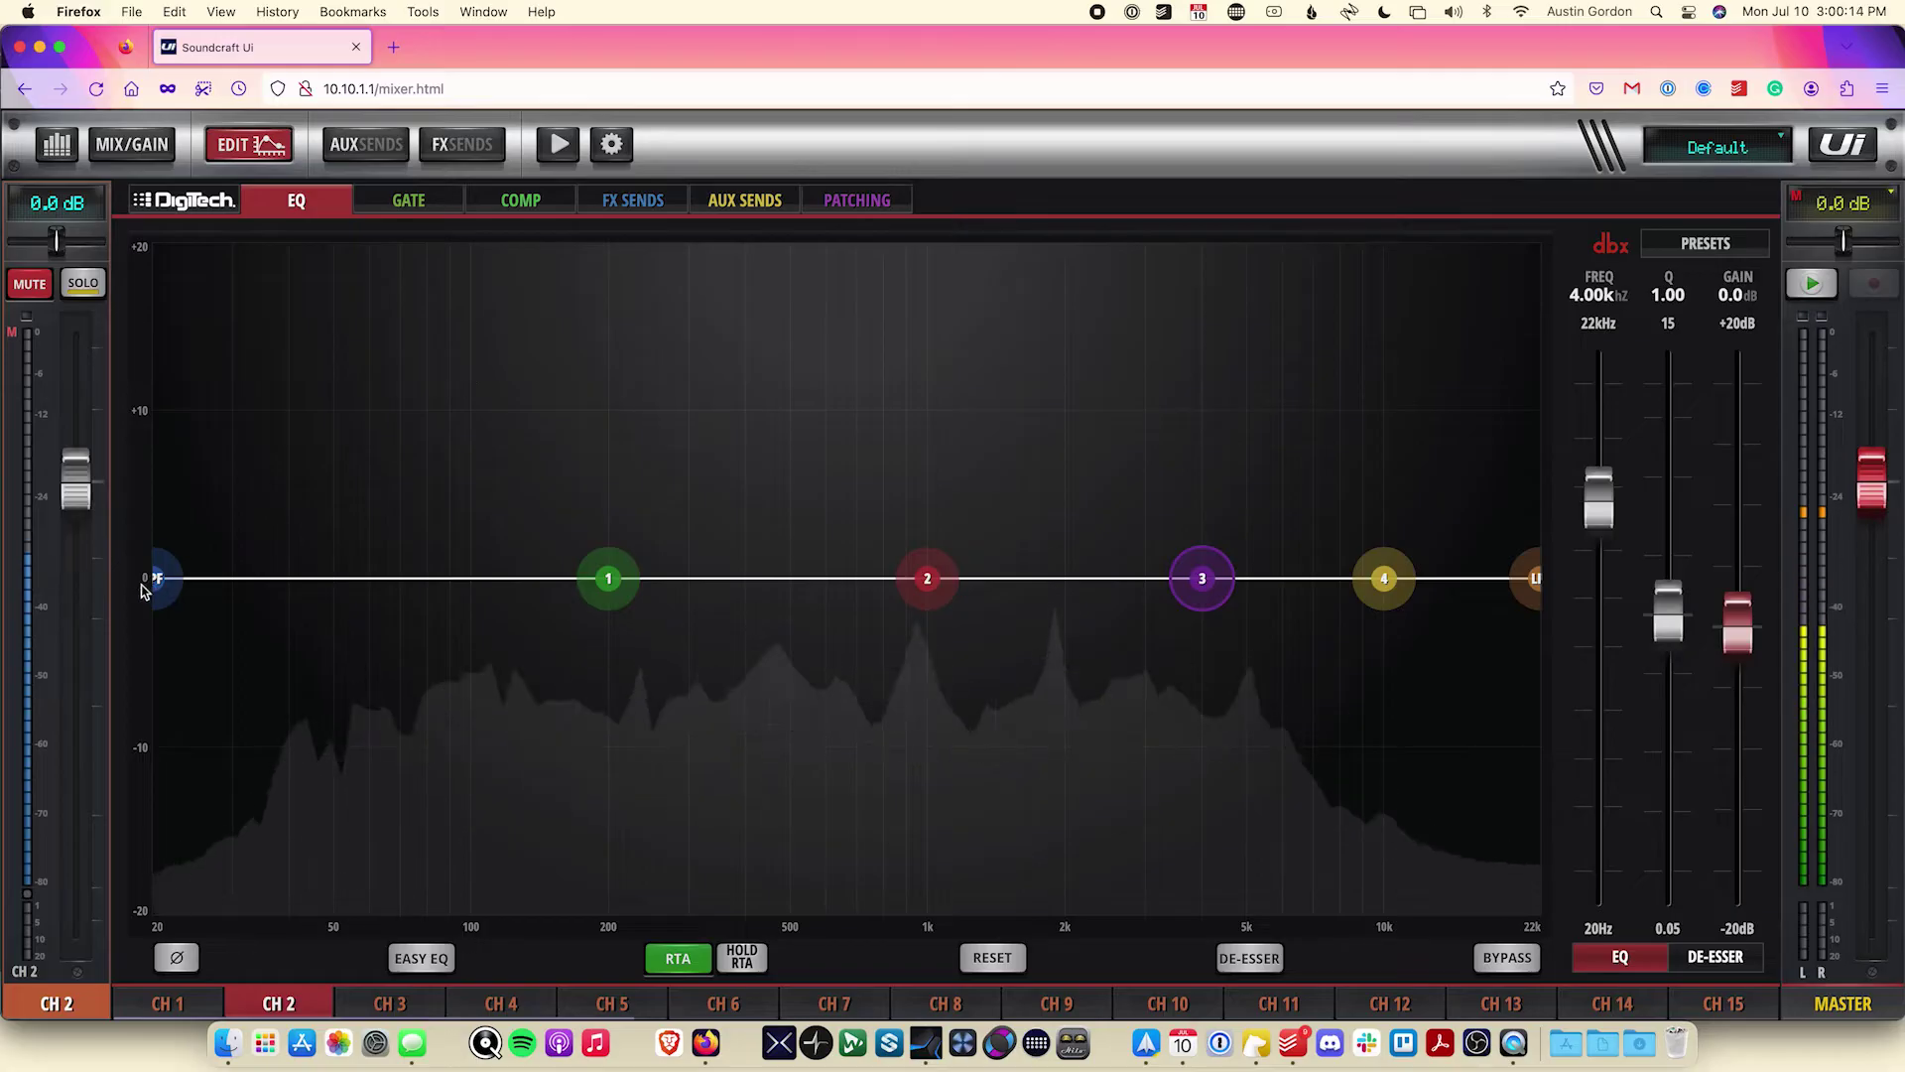
# Step: Set CH 2's EQ: high-pass 85 Hz, band 2 +3.3 dB at 578 Hz, band 3 -3.8 dB at 4.02 kHz
pyautogui.moveTo(158, 583); pyautogui.dragTo(443, 593)
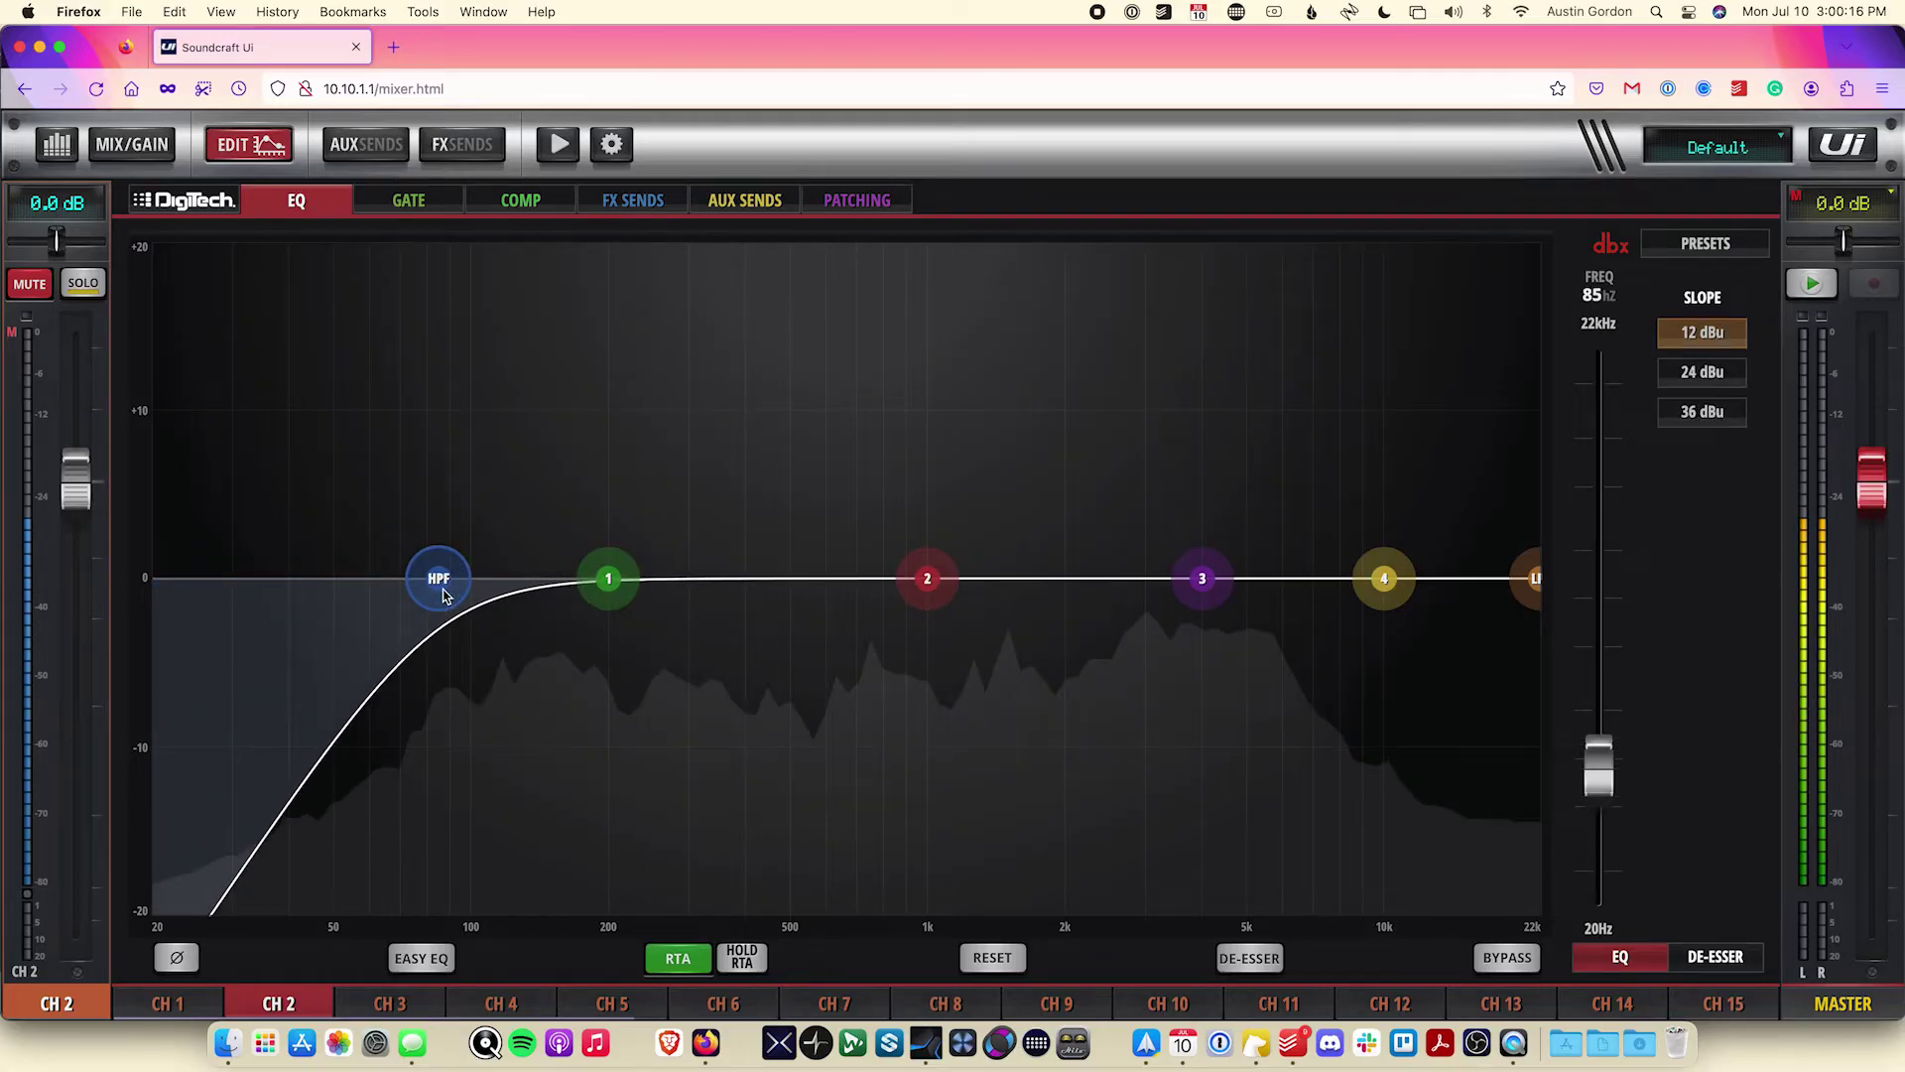
pyautogui.click(901, 593)
pyautogui.moveTo(901, 593); pyautogui.dragTo(817, 522)
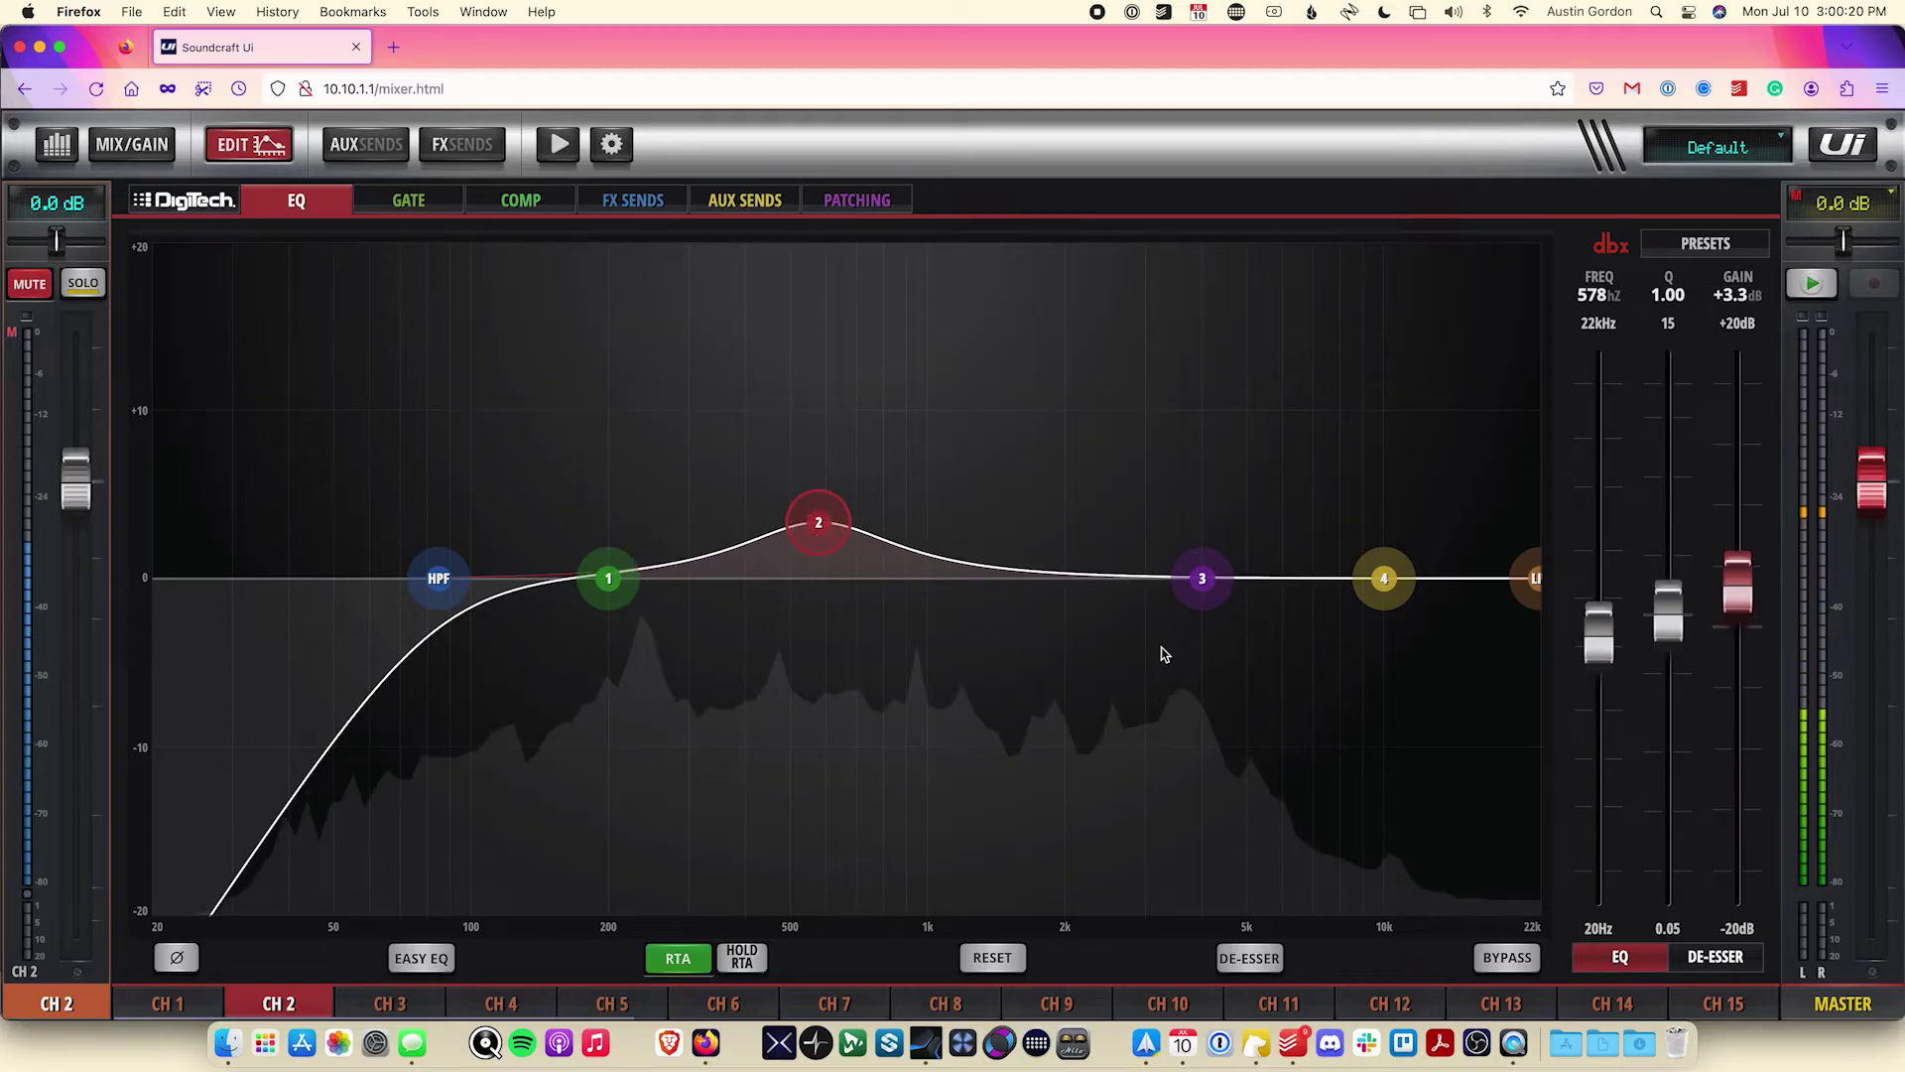
pyautogui.moveTo(1201, 577); pyautogui.dragTo(1204, 645)
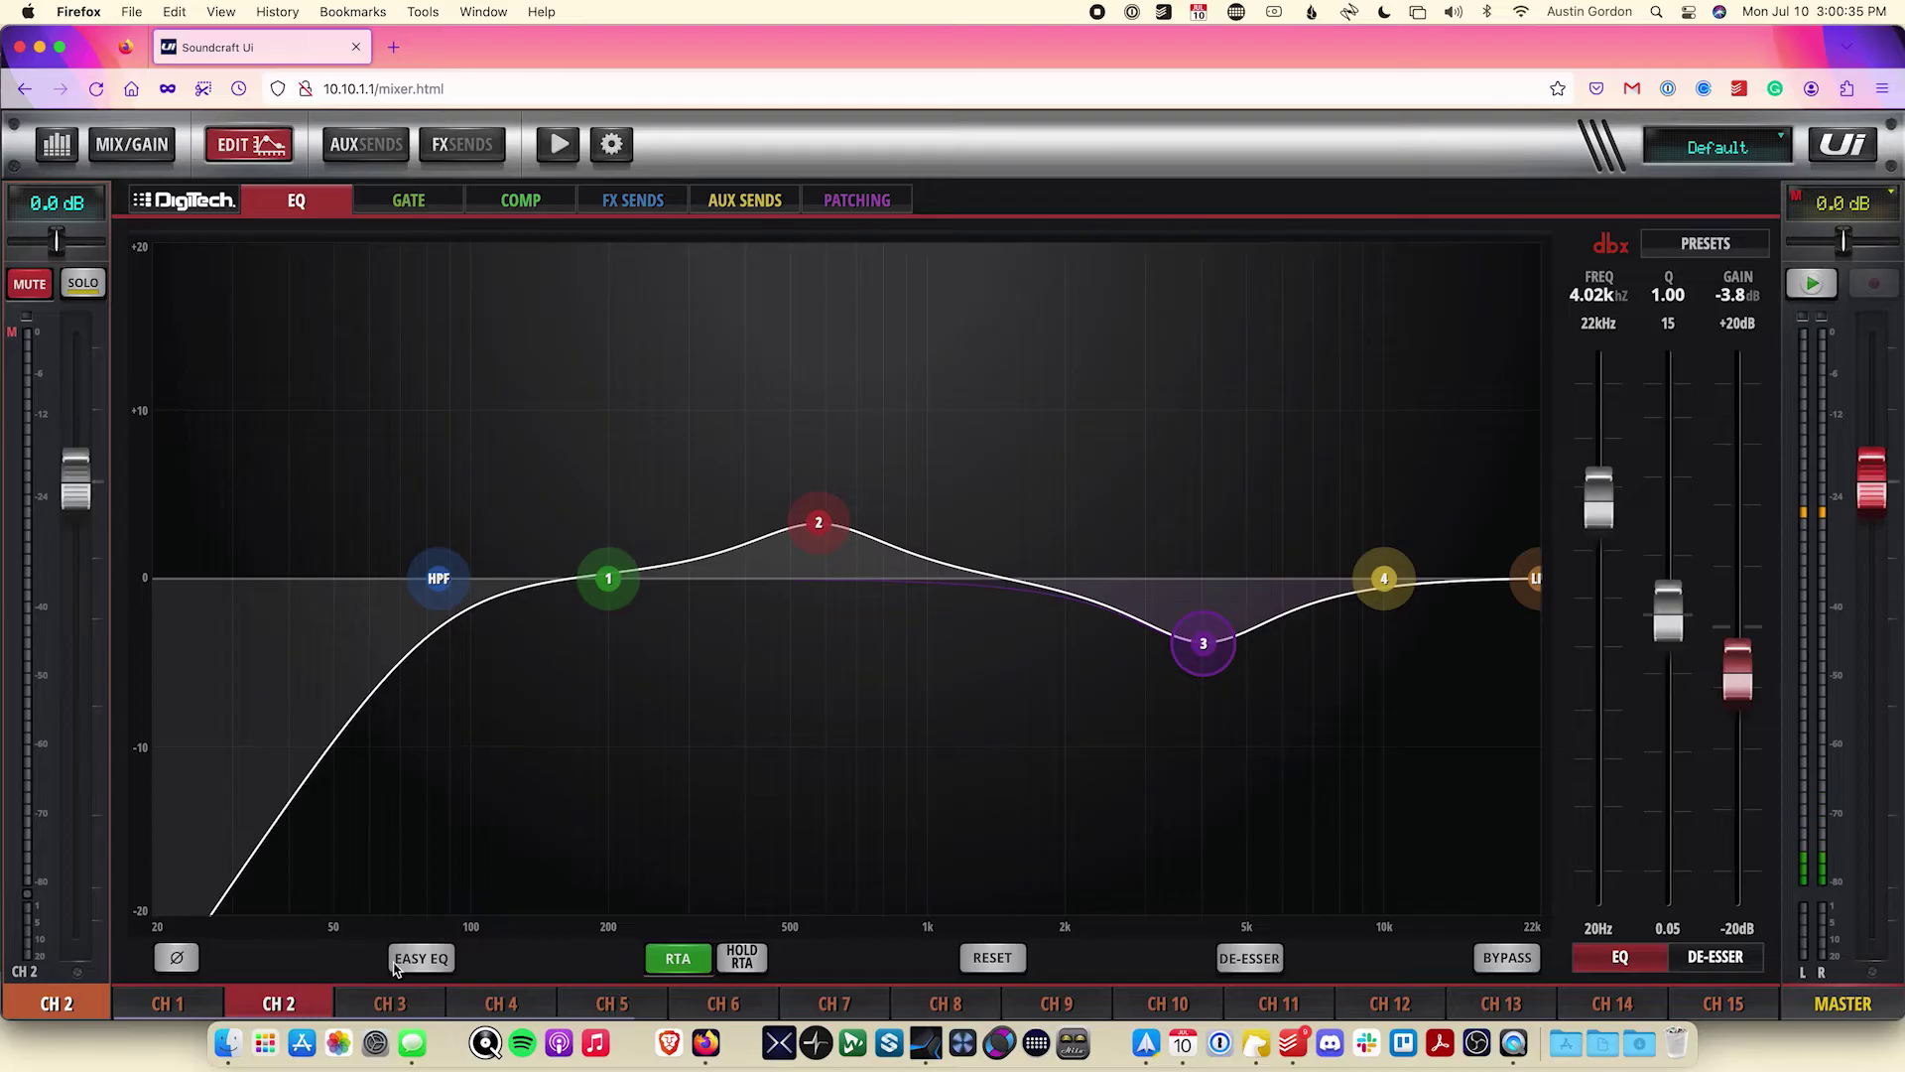
# Step: Switch CH 2 to Easy EQ, leaving bass +0.1, mid 0.0 and treble +0.2 dB
pyautogui.click(446, 964)
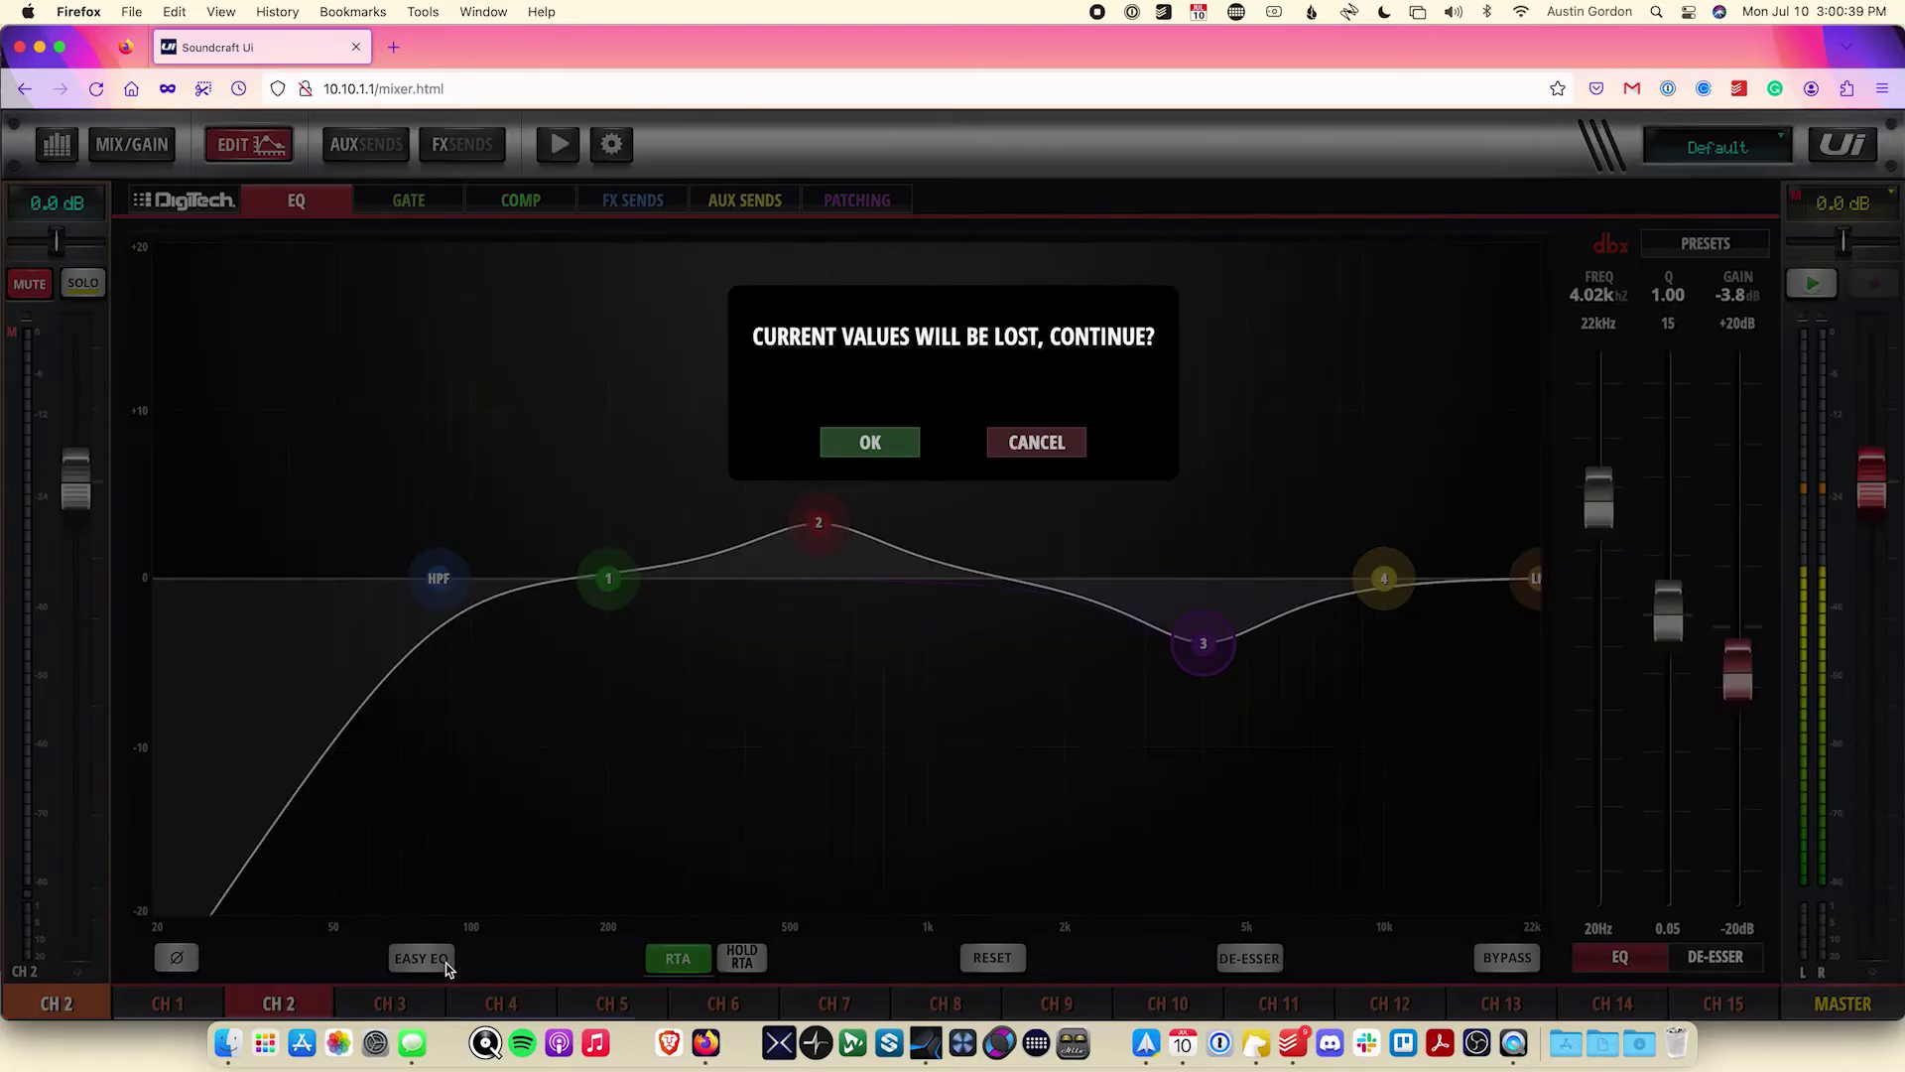
pyautogui.click(873, 447)
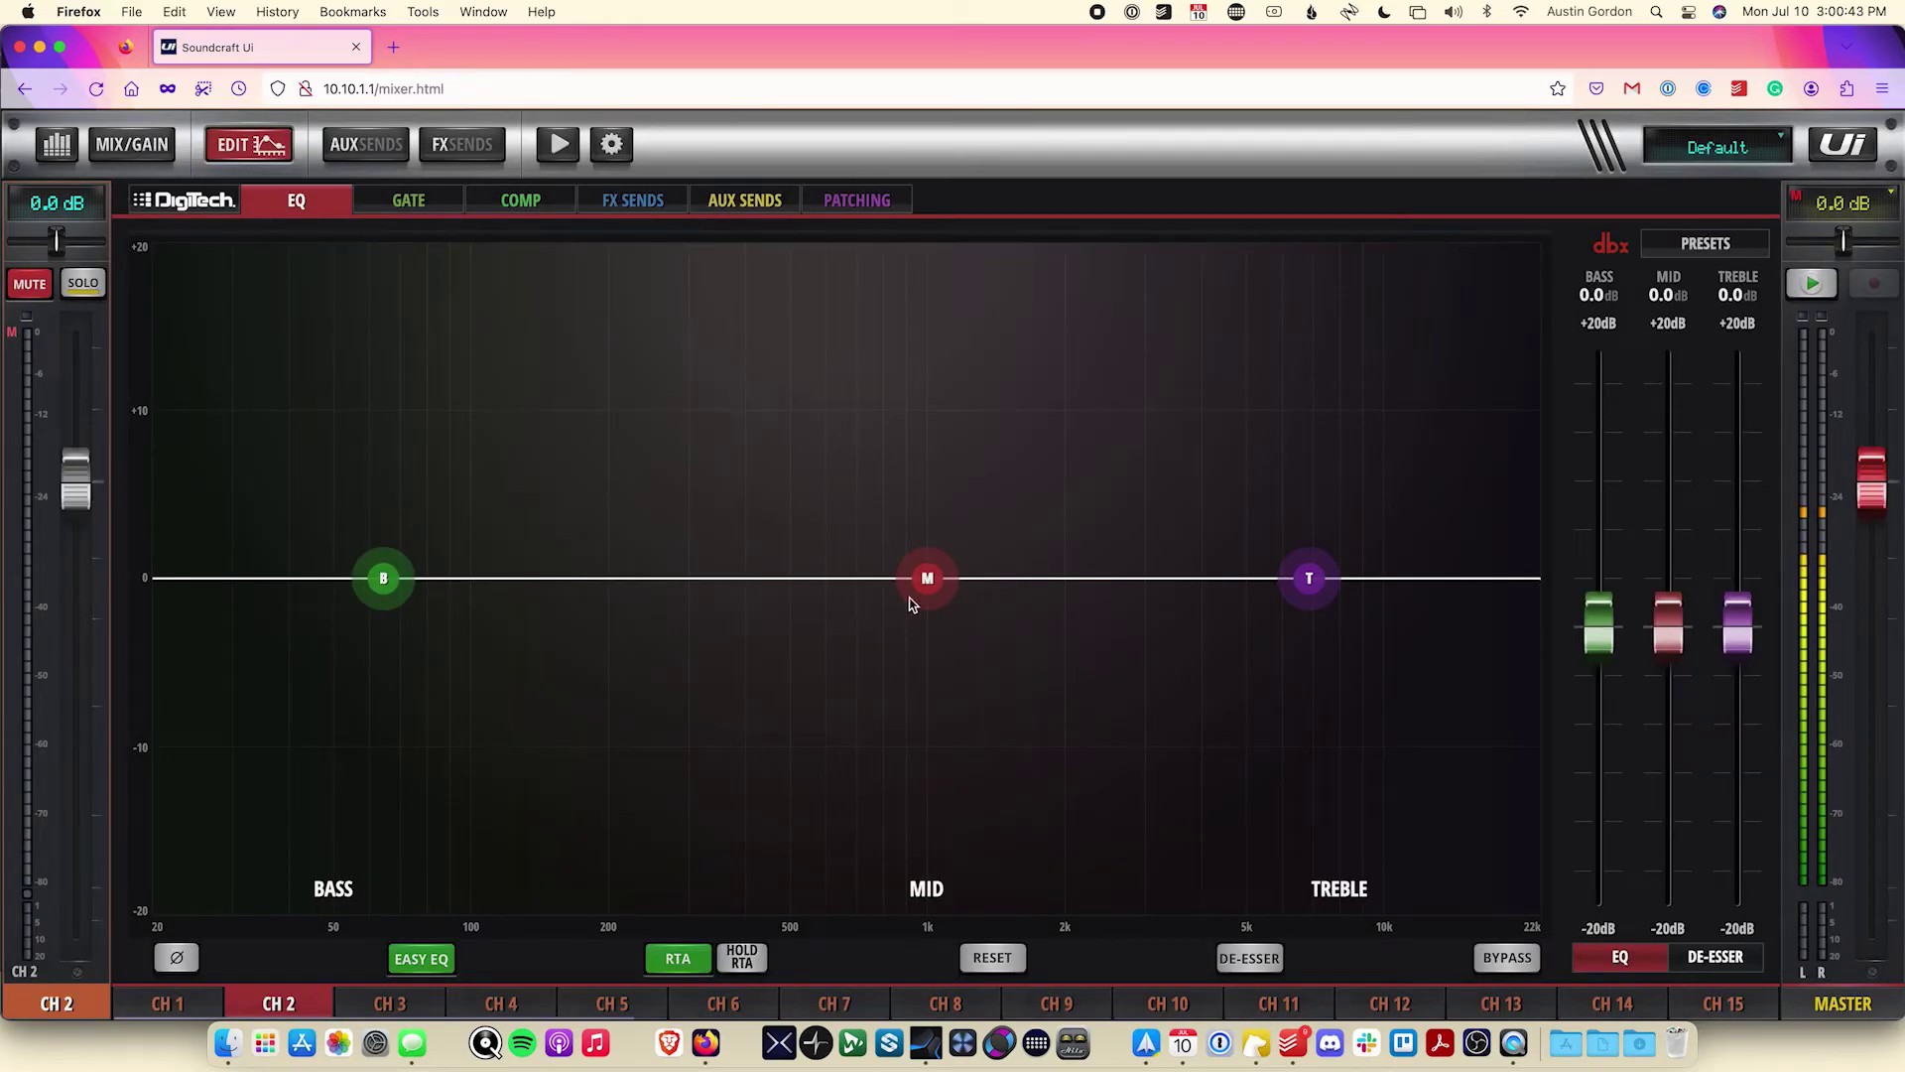
pyautogui.moveTo(922, 582)
pyautogui.mouseDown()
pyautogui.moveTo(919, 735)
pyautogui.moveTo(920, 579)
pyautogui.mouseUp()
pyautogui.moveTo(1306, 575)
pyautogui.mouseDown()
pyautogui.moveTo(1288, 502)
pyautogui.moveTo(1293, 574)
pyautogui.mouseUp()
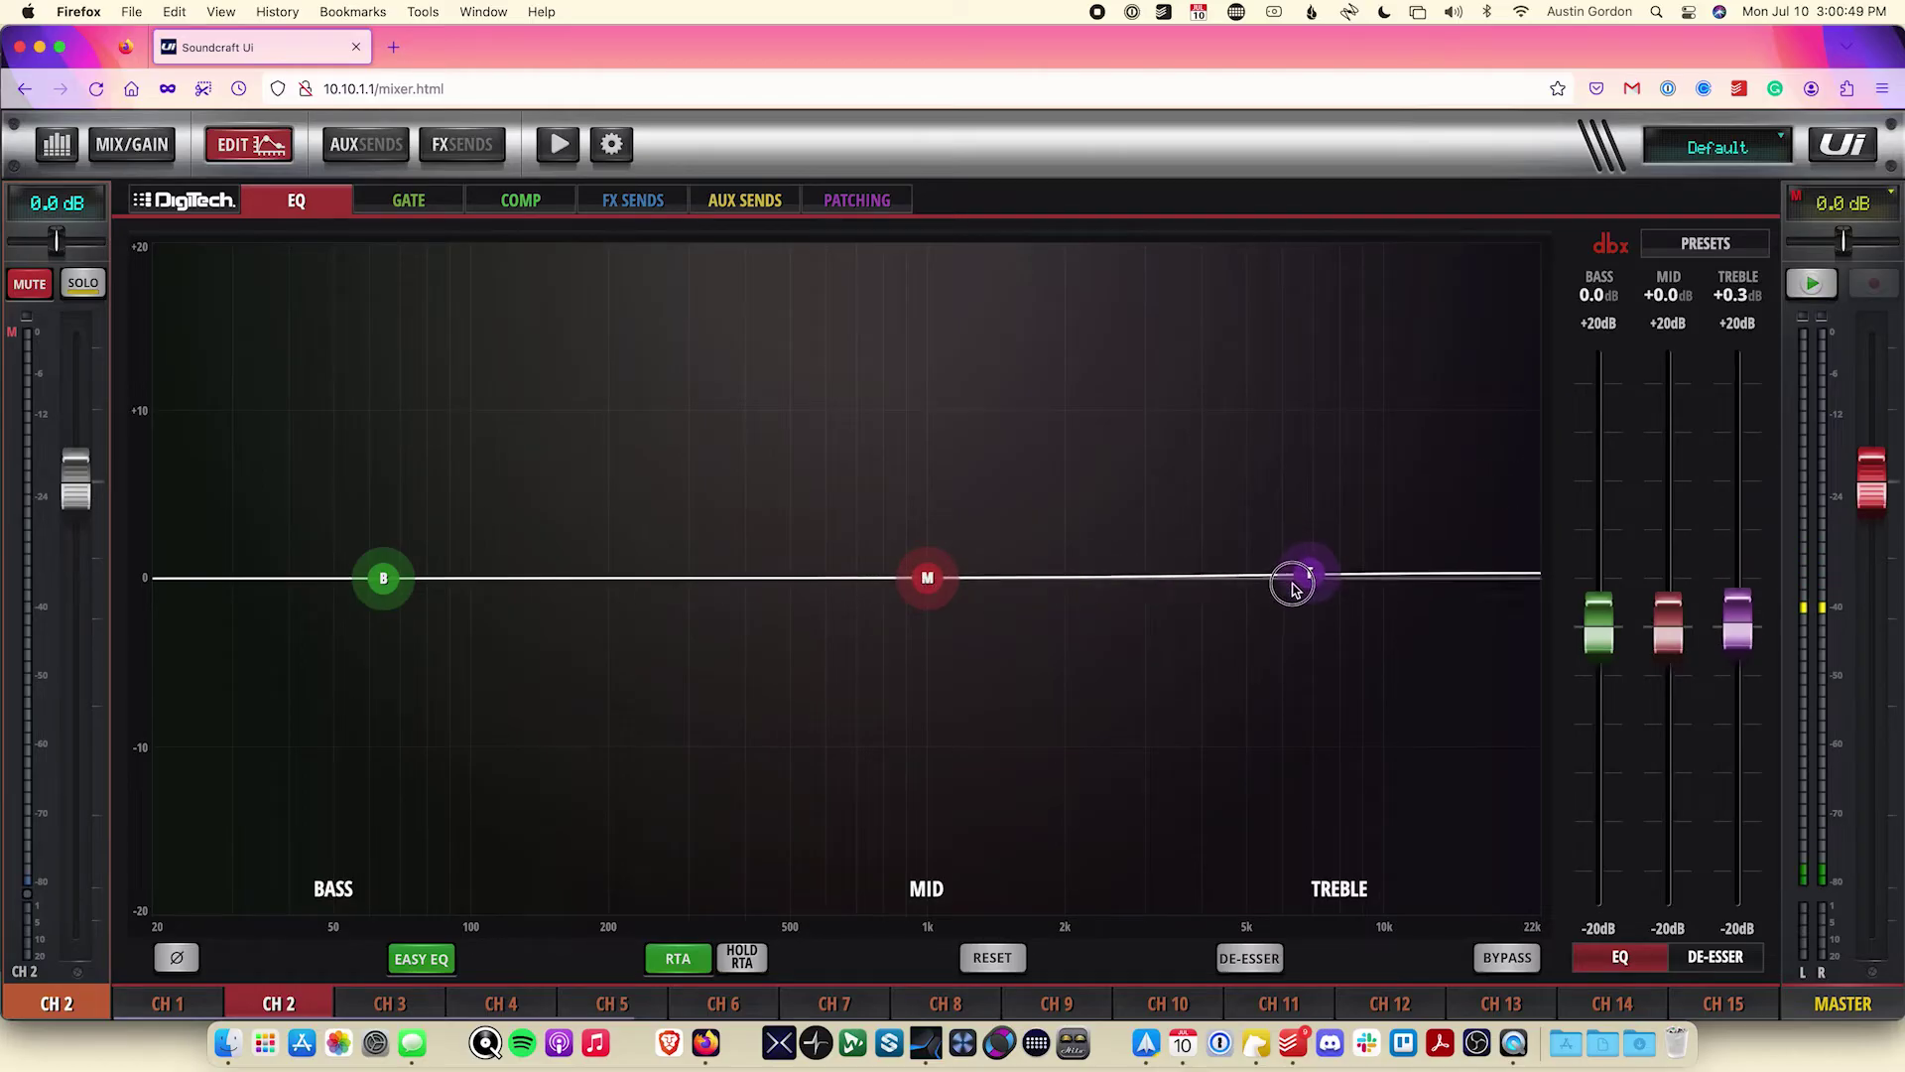
pyautogui.moveTo(378, 569)
pyautogui.mouseDown()
pyautogui.moveTo(394, 529)
pyautogui.moveTo(395, 588)
pyautogui.mouseUp()
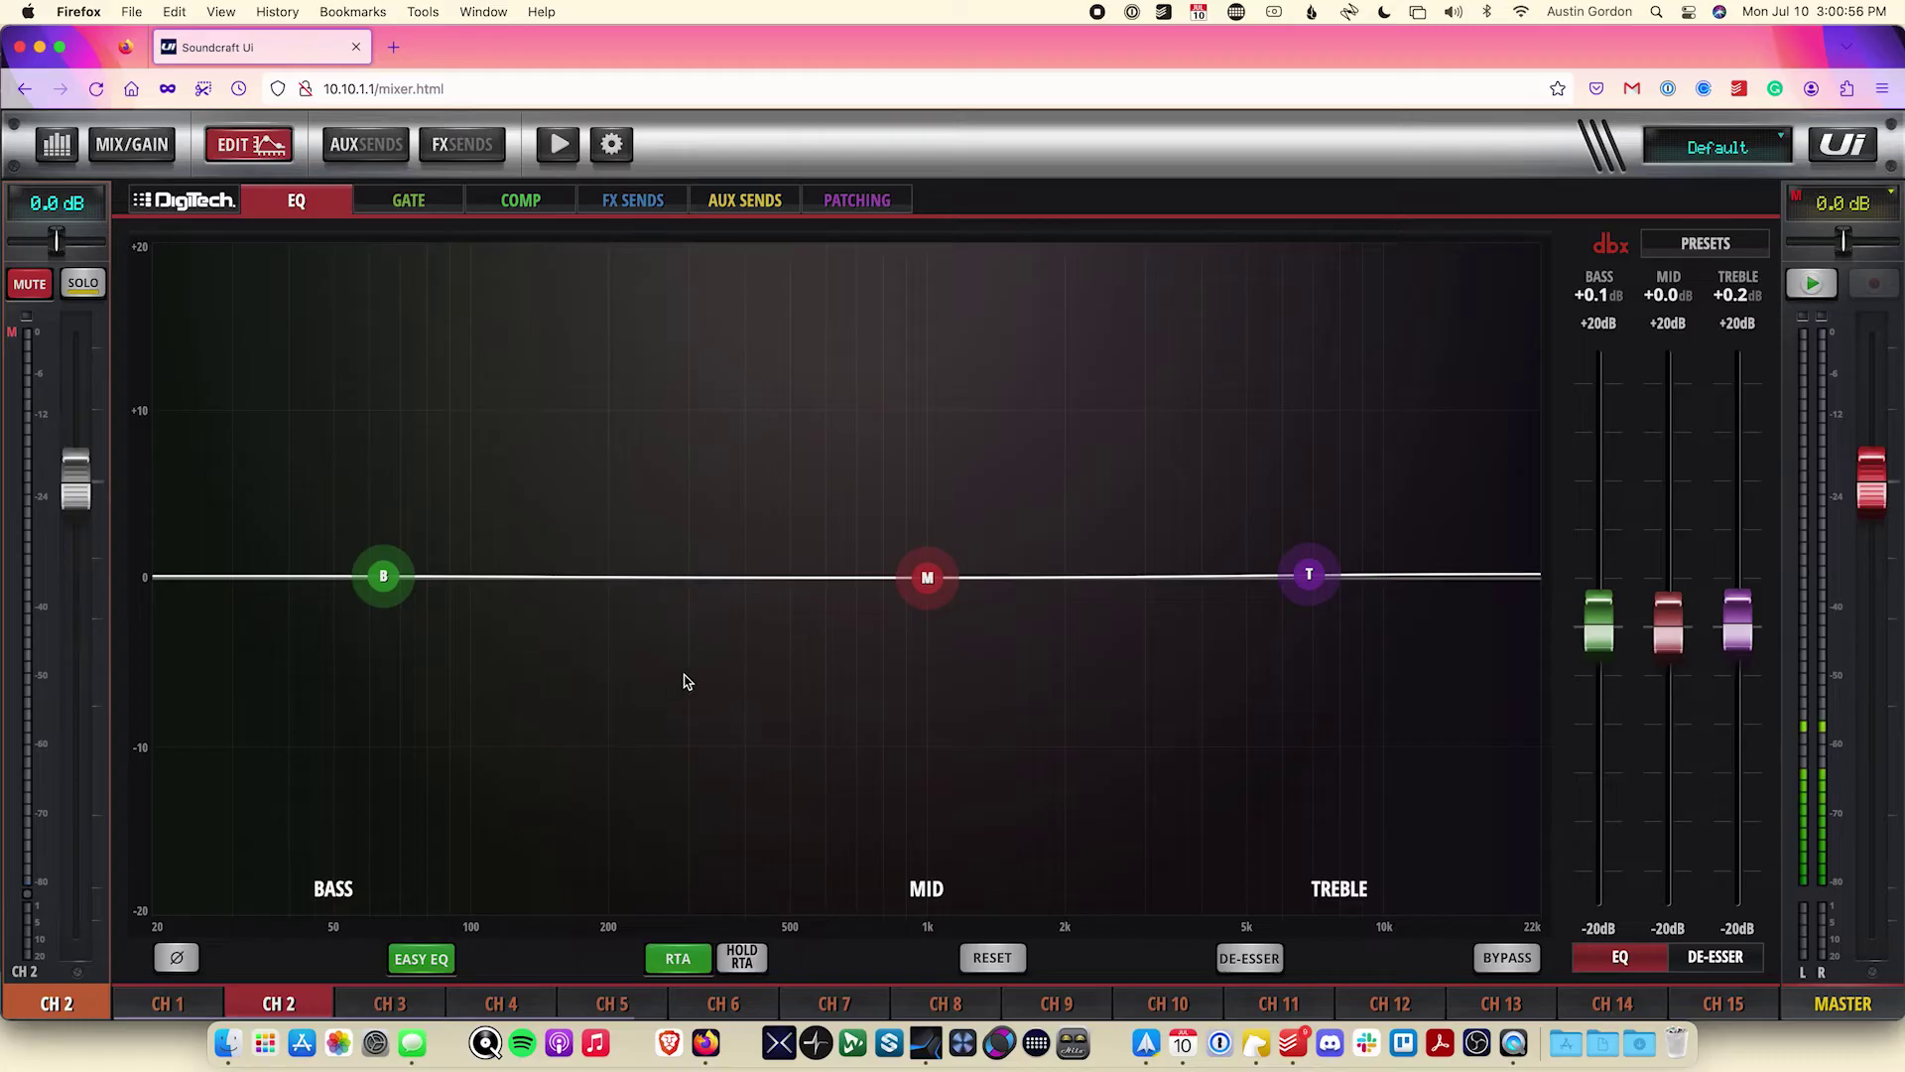
# Step: Turn Easy EQ off and reset all four parametric bands flat to 0 dB
pyautogui.click(402, 961)
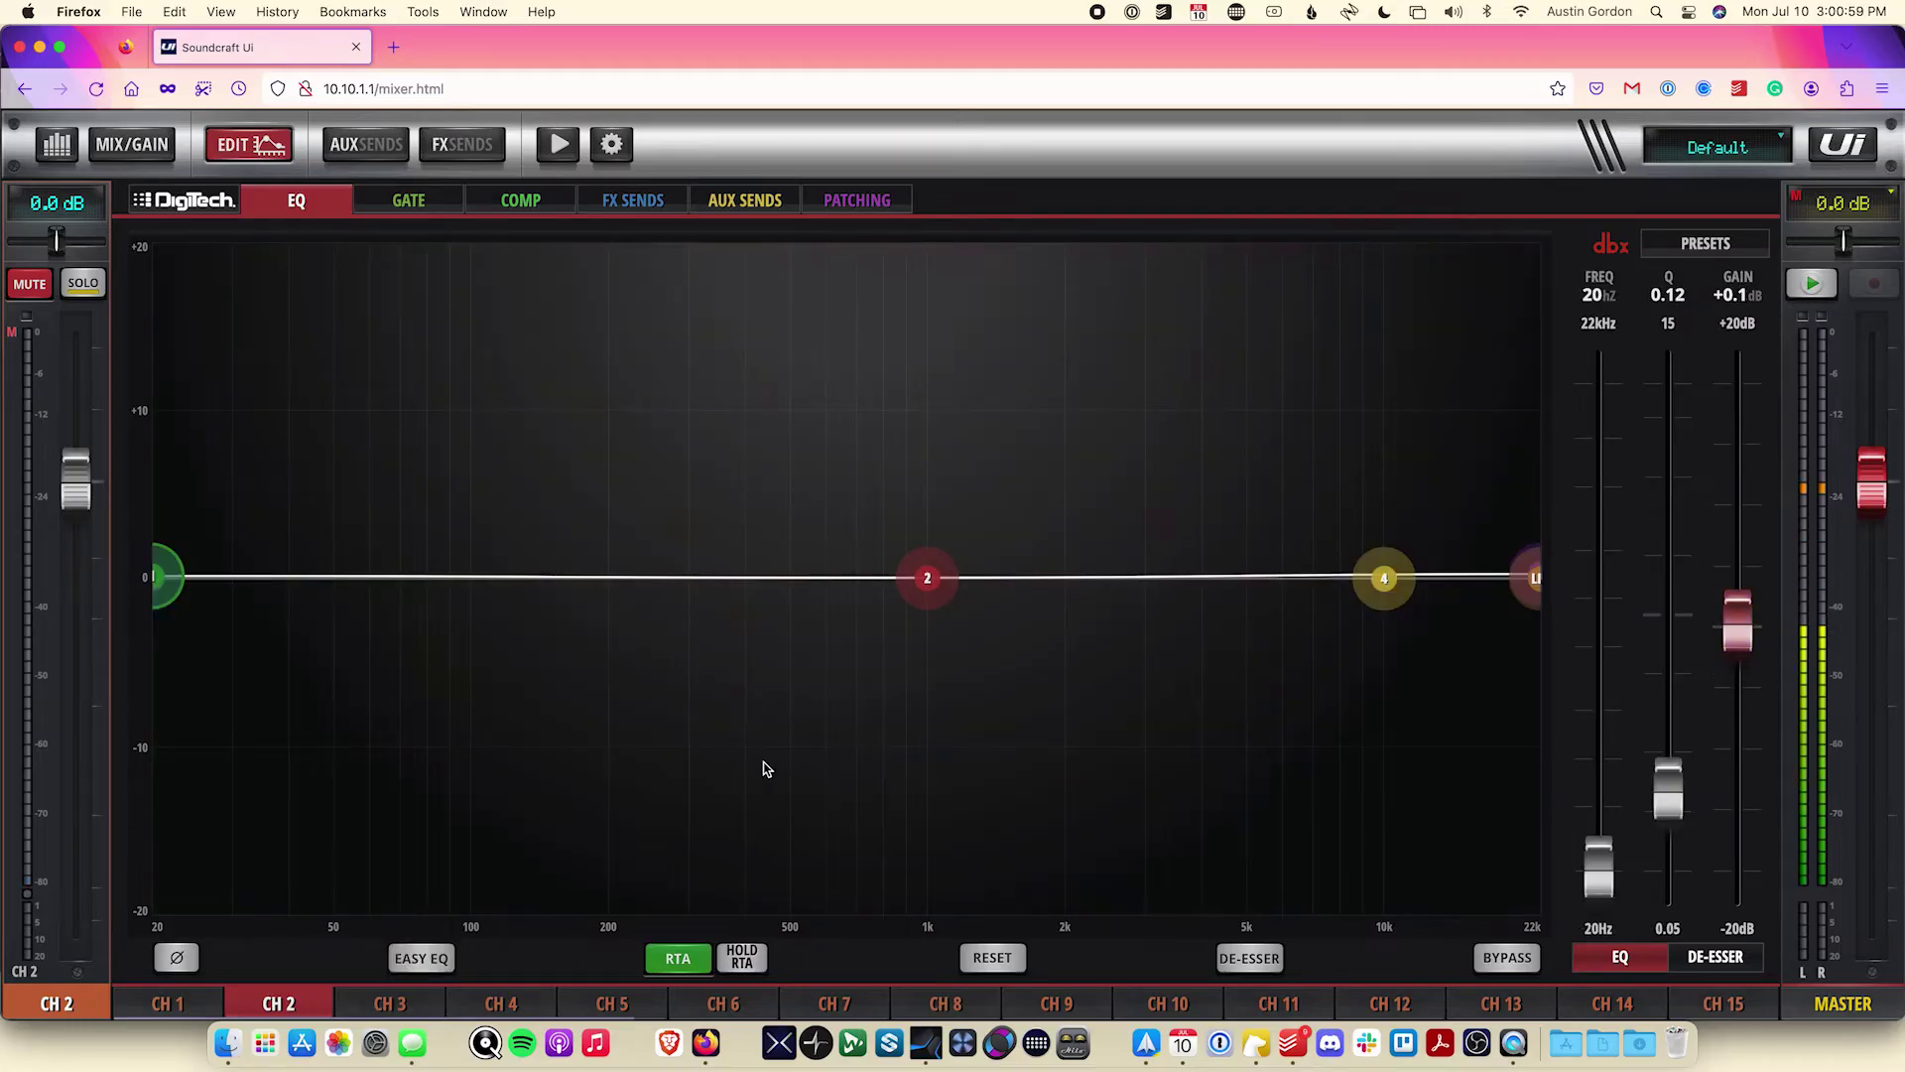
pyautogui.click(995, 963)
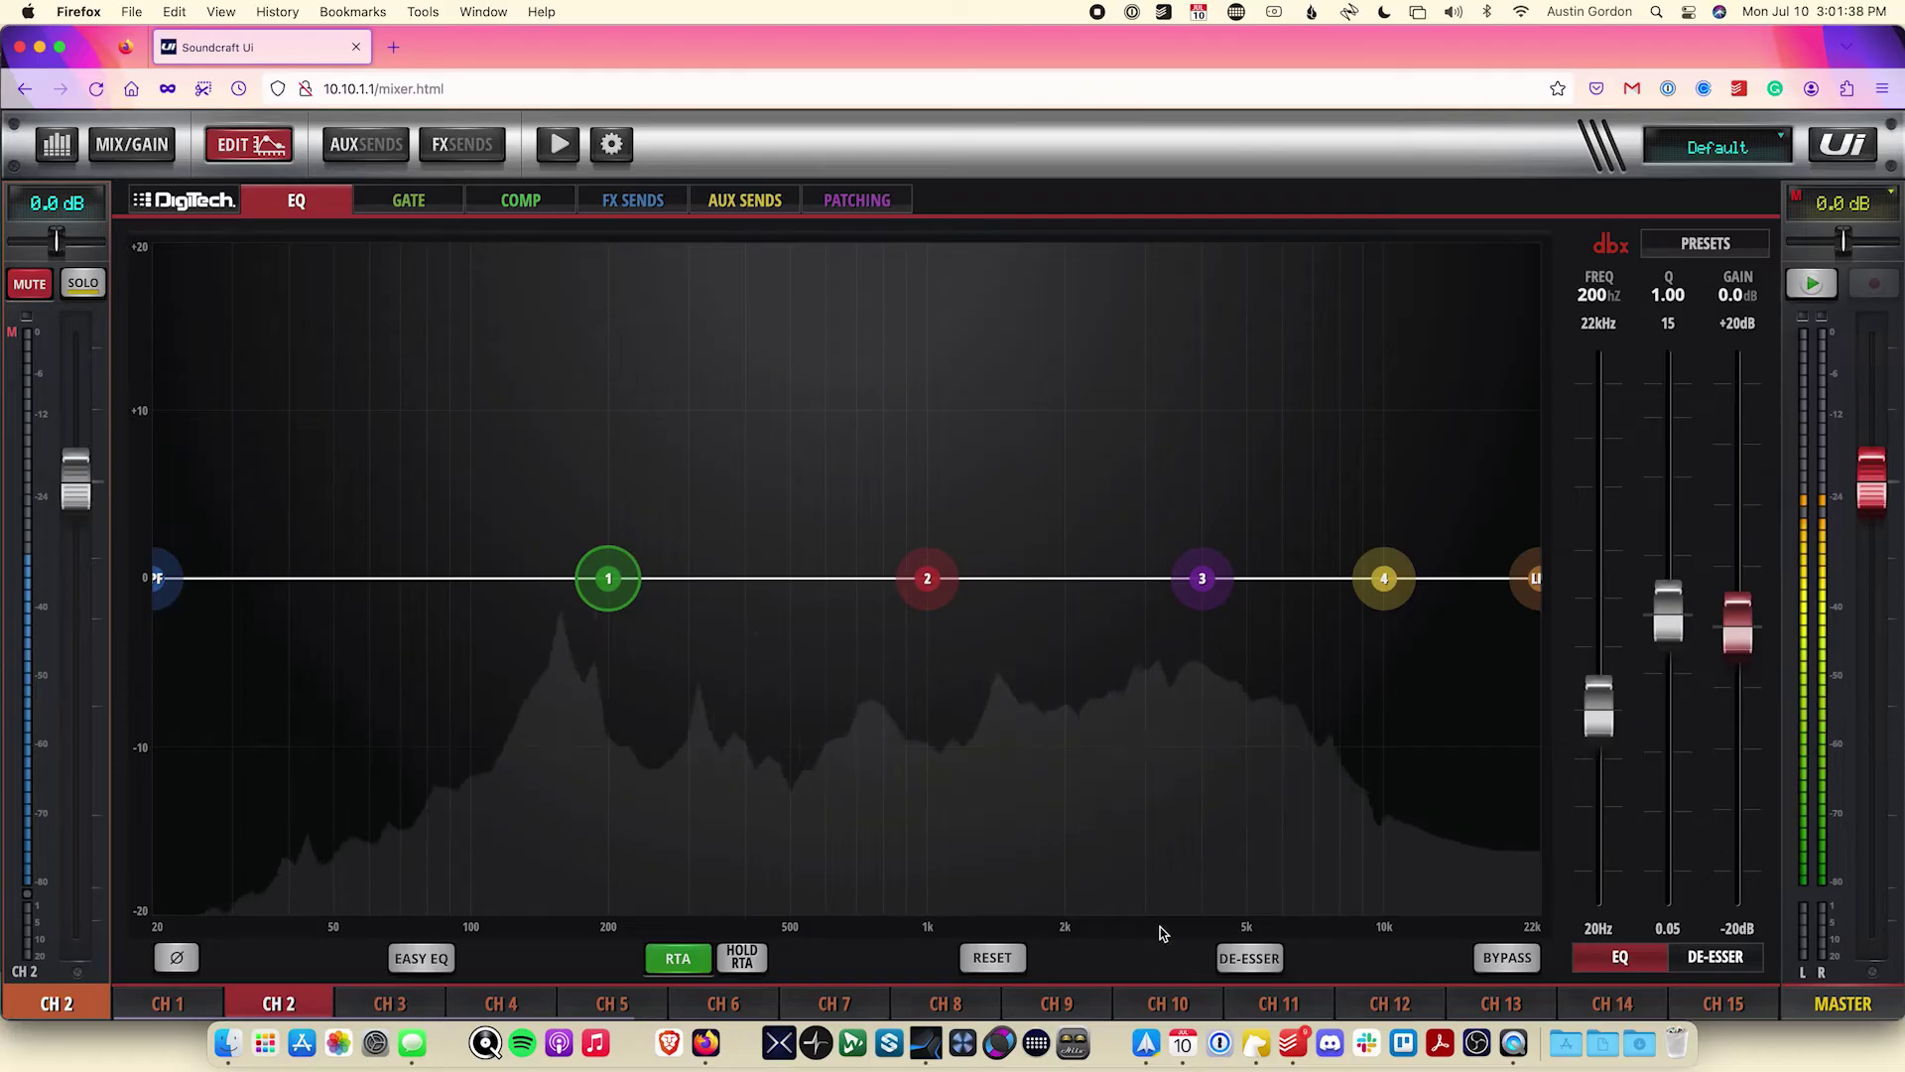
# Step: Enable CH 2's de-esser at about 4.2 kHz, threshold -34.9 dB, ratio 1.63
pyautogui.click(1276, 955)
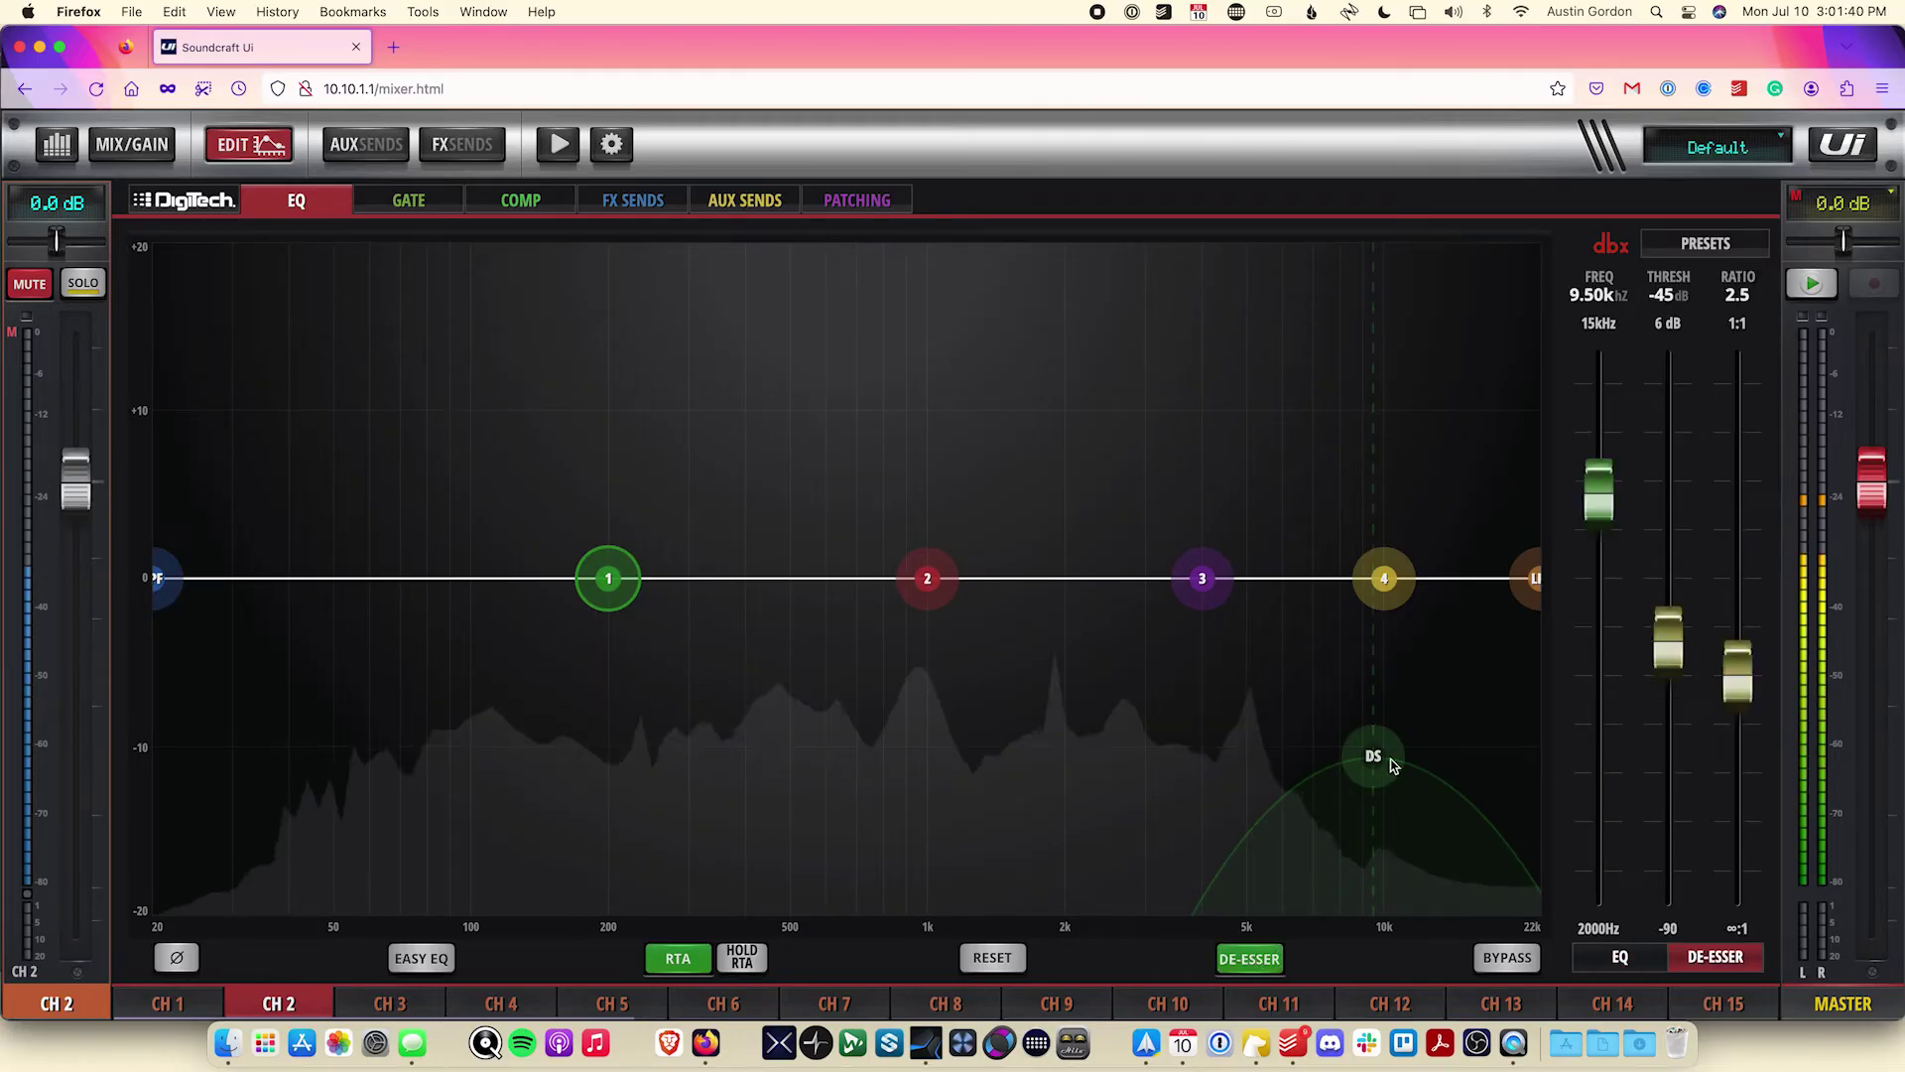
pyautogui.moveTo(1369, 759); pyautogui.dragTo(1243, 760)
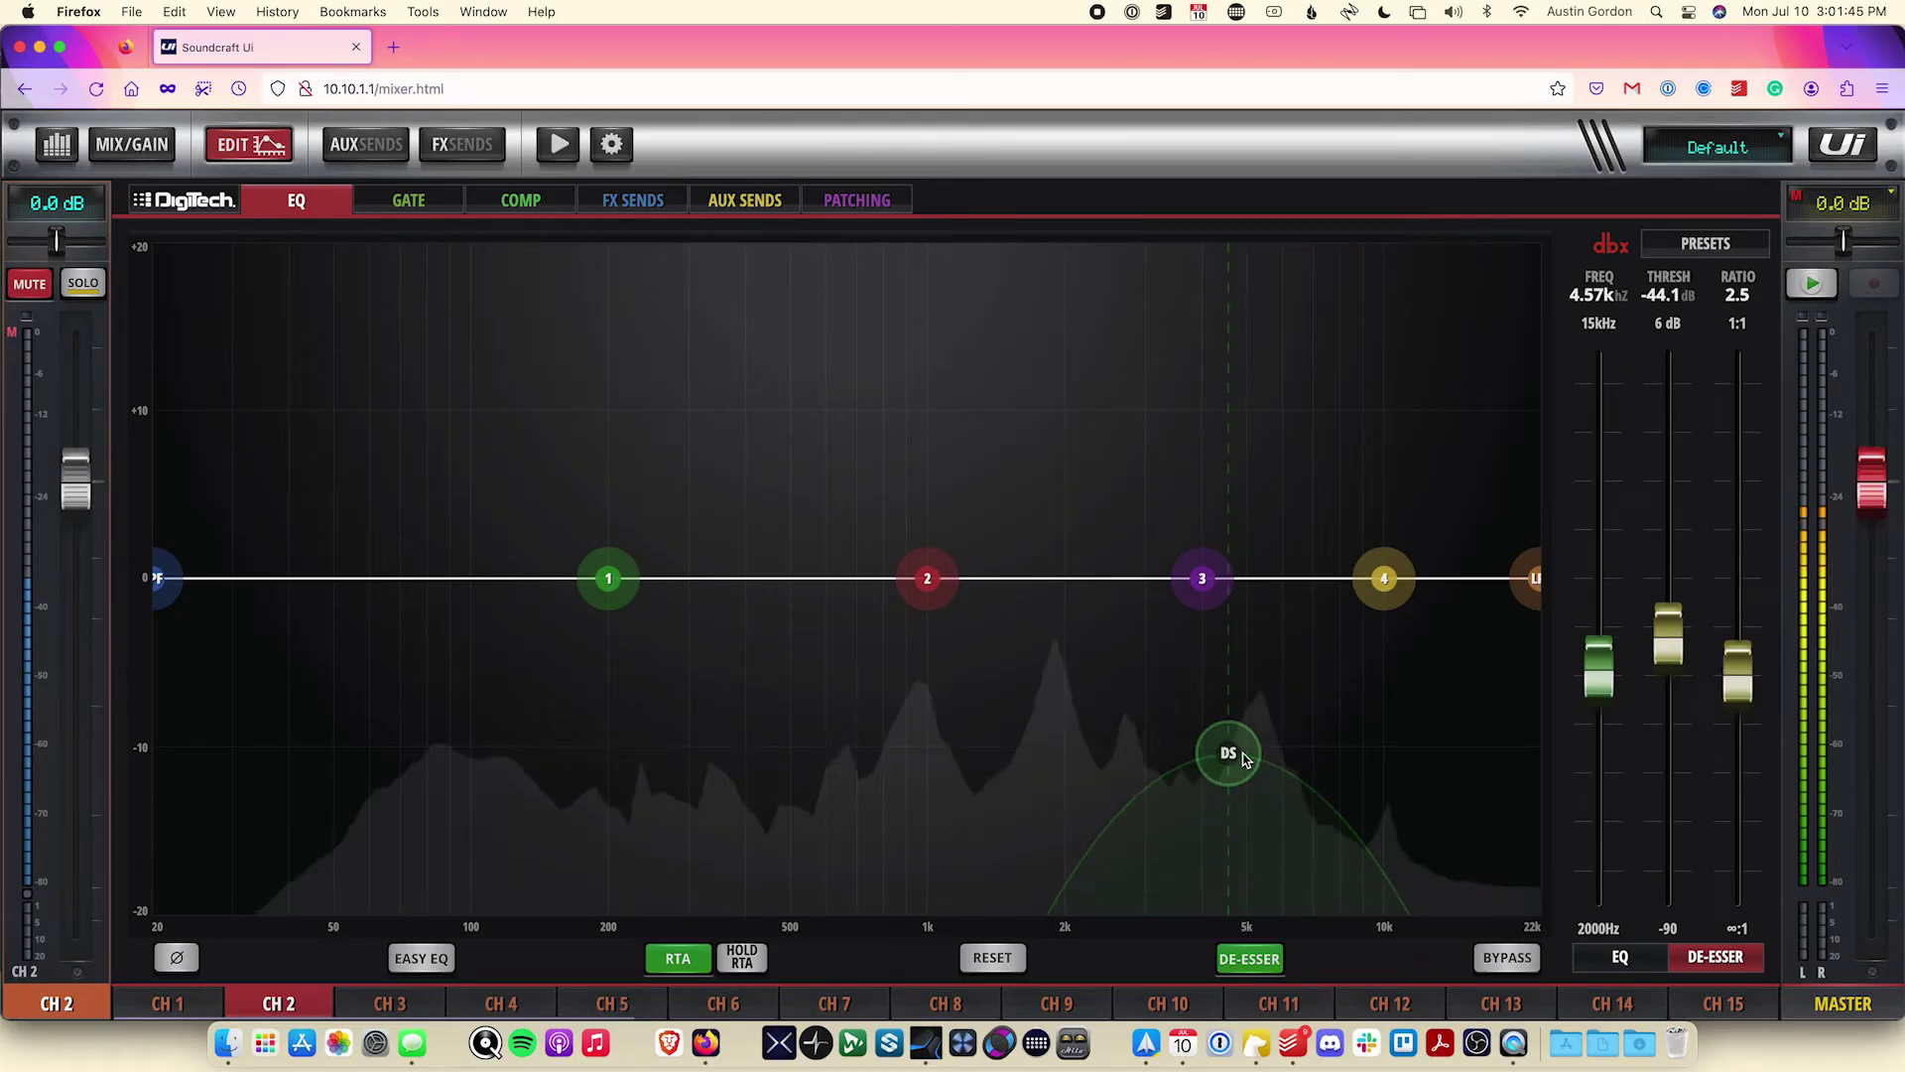
pyautogui.moveTo(1599, 667)
pyautogui.mouseDown()
pyautogui.moveTo(1599, 565)
pyautogui.moveTo(1599, 685)
pyautogui.mouseUp()
pyautogui.moveTo(1665, 625); pyautogui.dragTo(1667, 581)
pyautogui.moveTo(1735, 662)
pyautogui.mouseDown()
pyautogui.moveTo(1727, 392)
pyautogui.moveTo(1735, 629)
pyautogui.mouseUp()
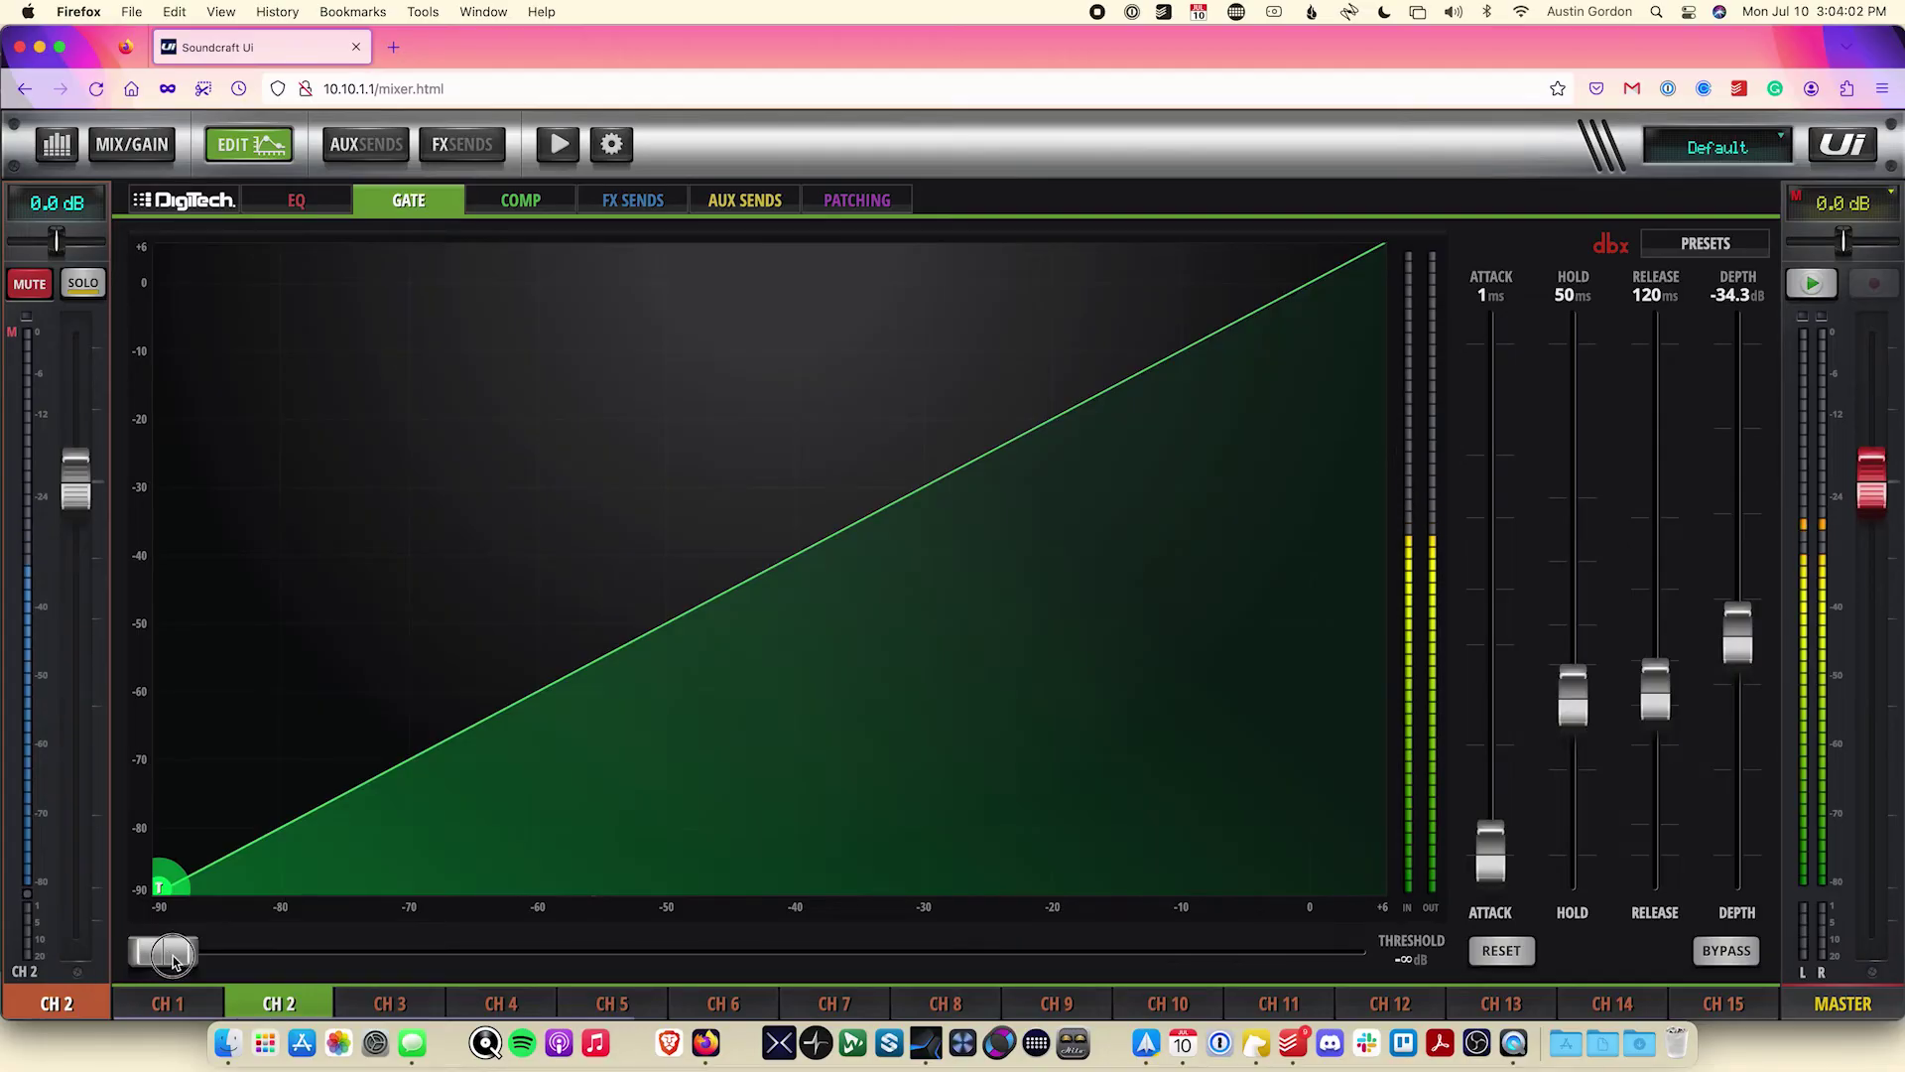
# Step: Sweep the gate threshold up to about -23.5 dB, then fully back down to -∞
pyautogui.moveTo(173, 960); pyautogui.dragTo(1016, 930)
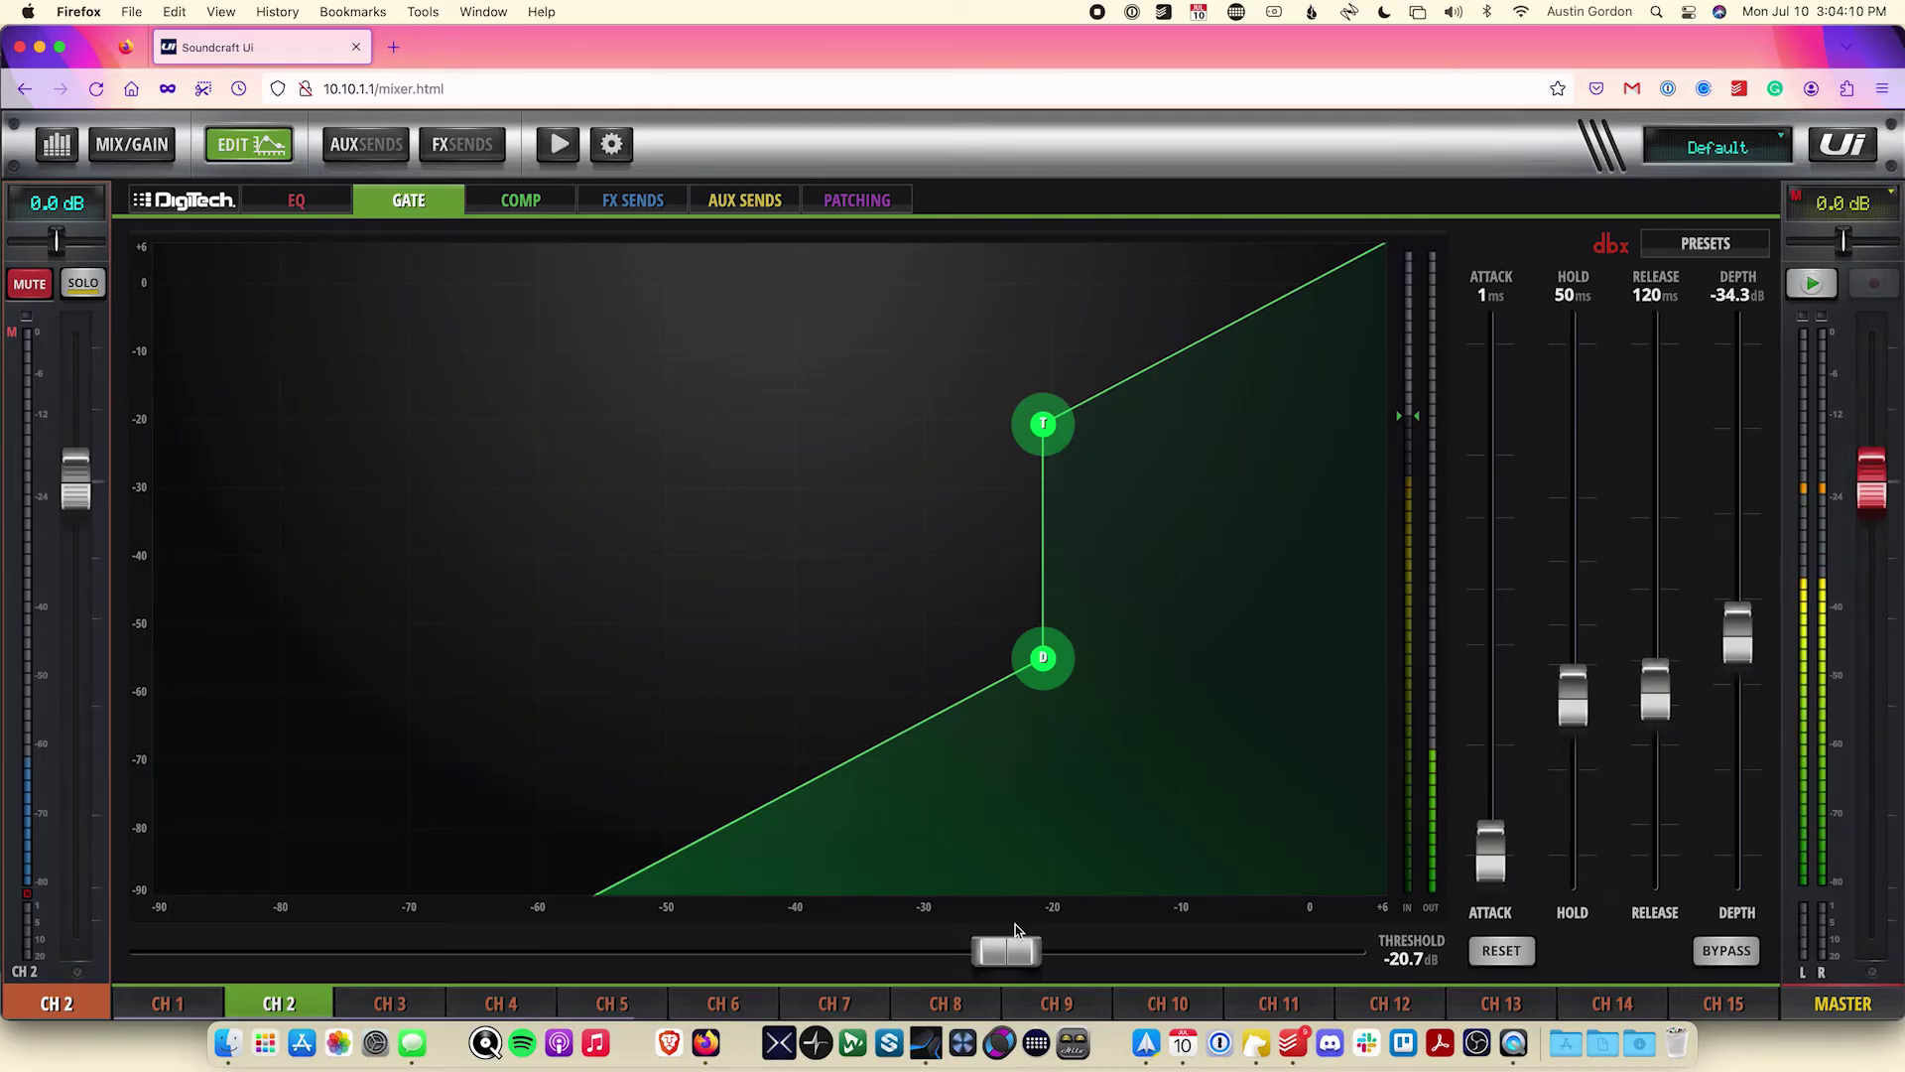
pyautogui.moveTo(1002, 953); pyautogui.dragTo(139, 967)
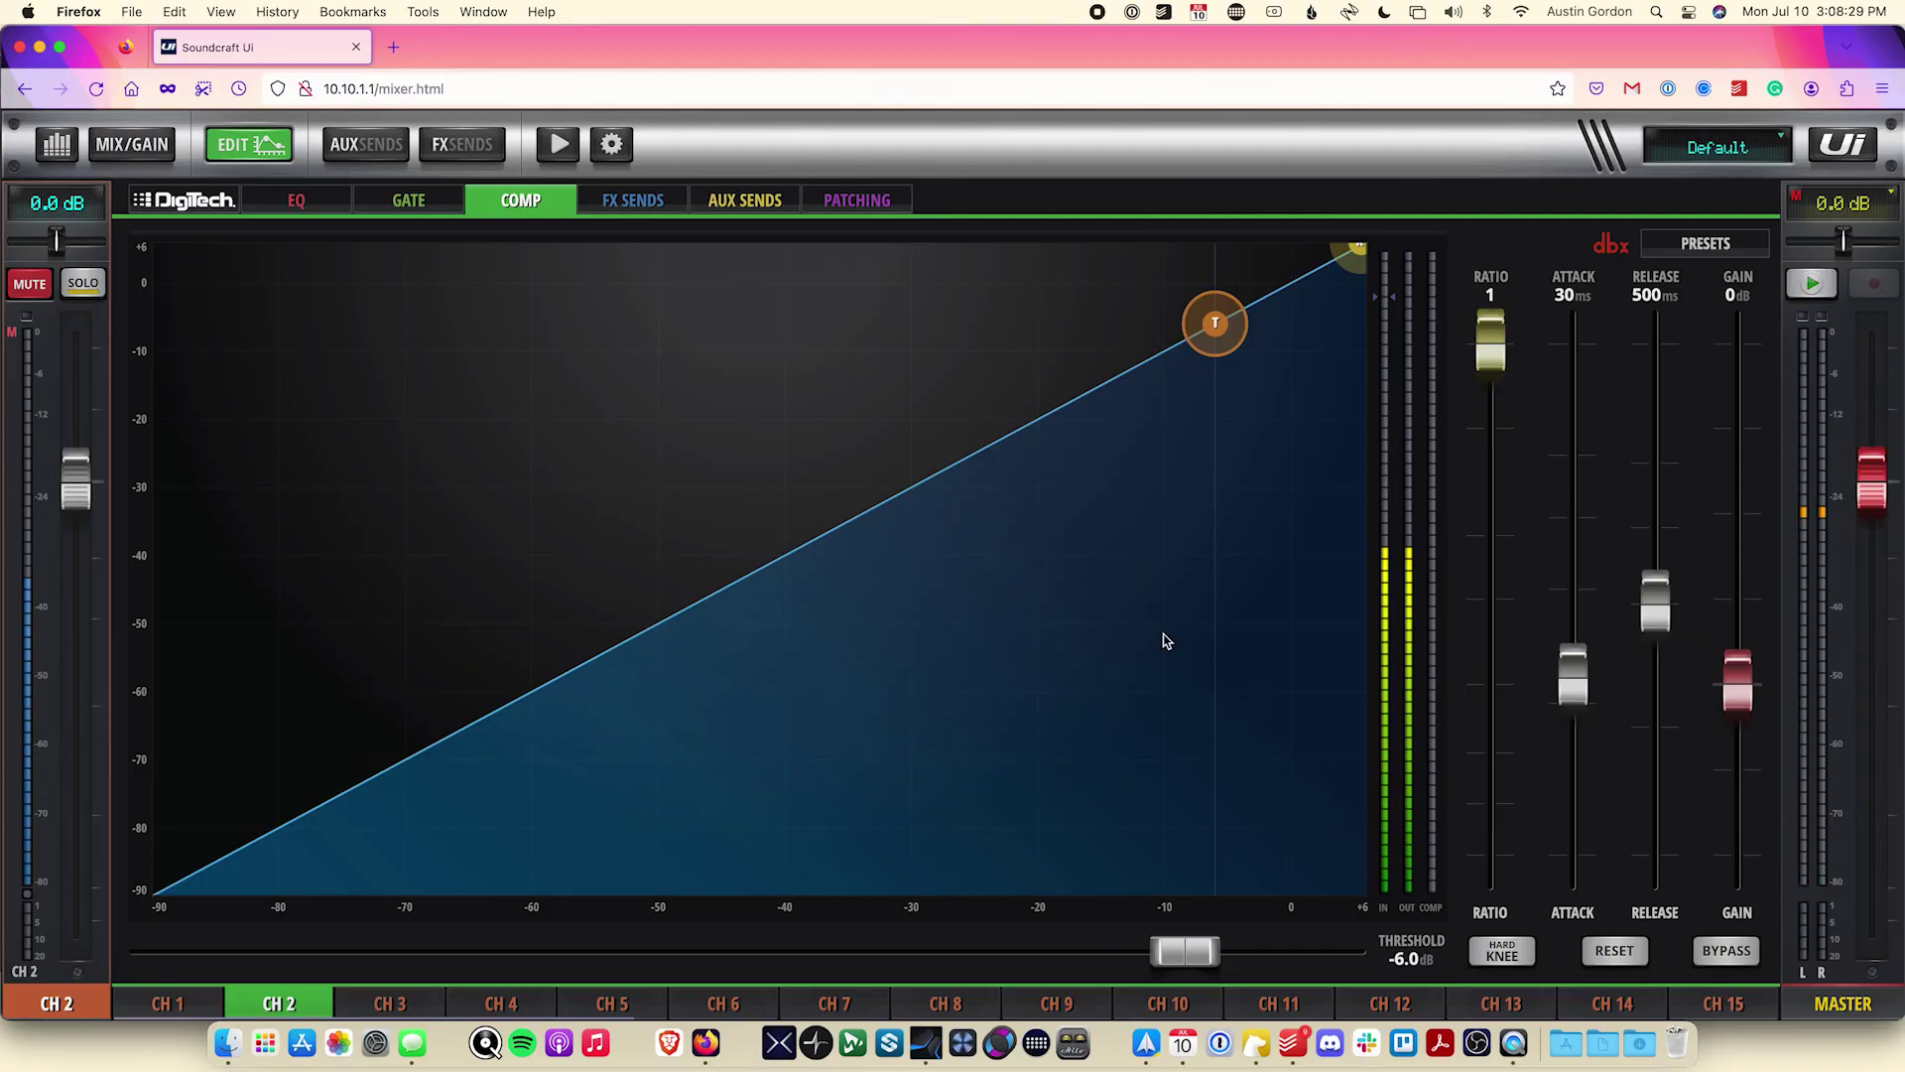
# Step: Go back to the mix view showing every channel's fader level
pyautogui.click(132, 144)
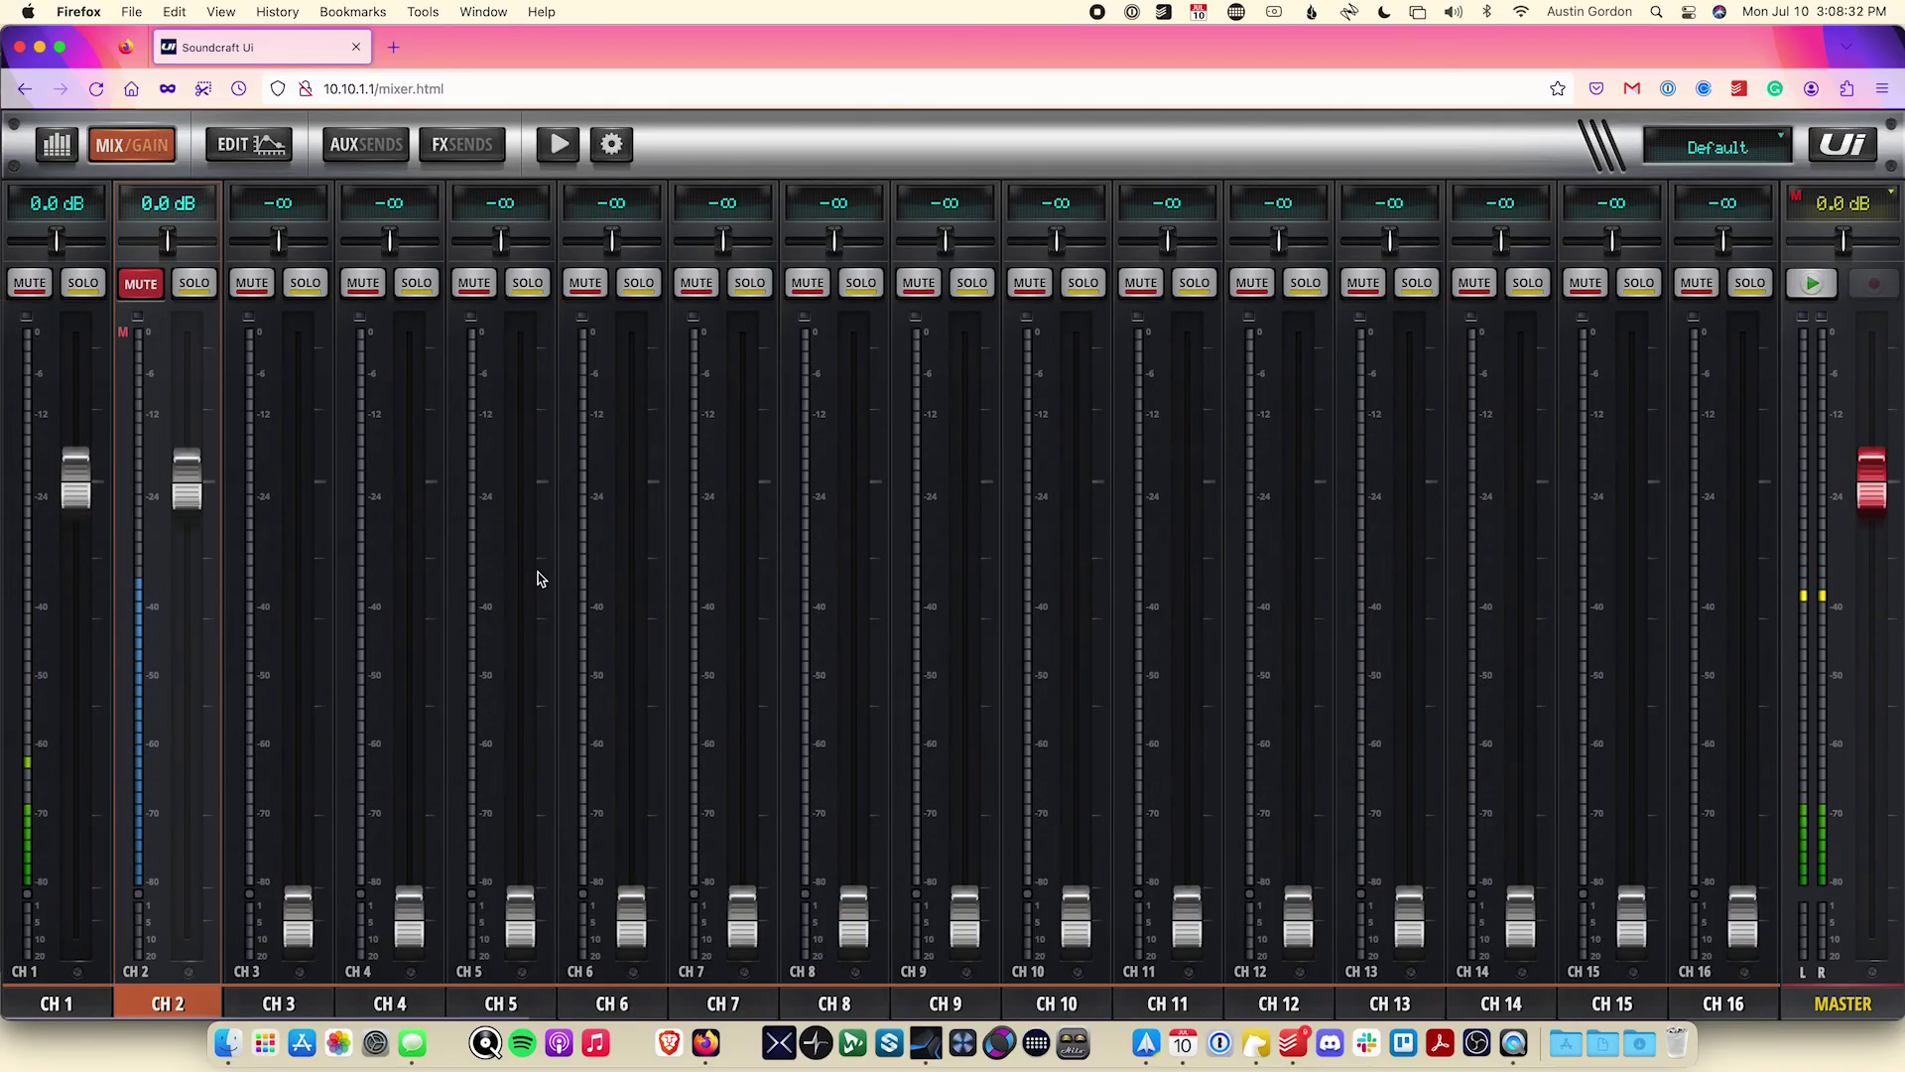